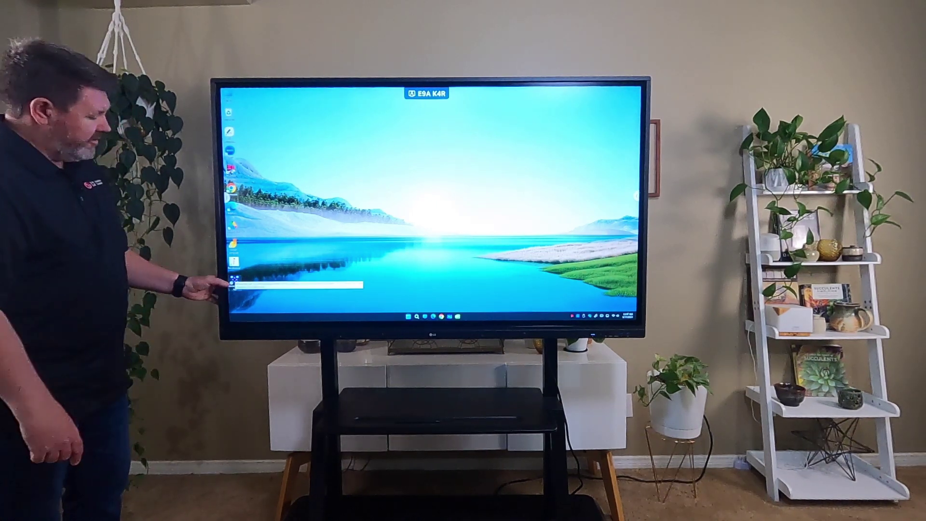
Launch the online whiteboard site from the desktop and go to Login & Manage Boards.
double_click(234, 280)
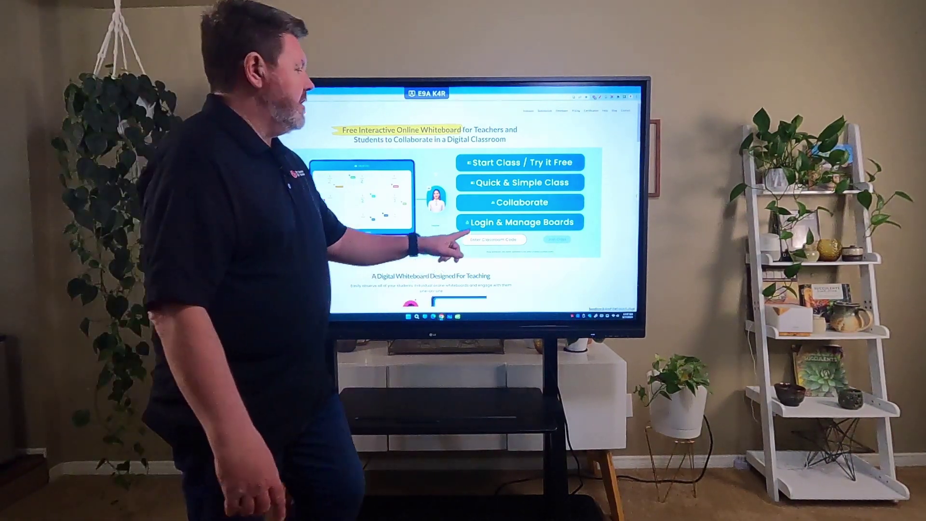
click(520, 222)
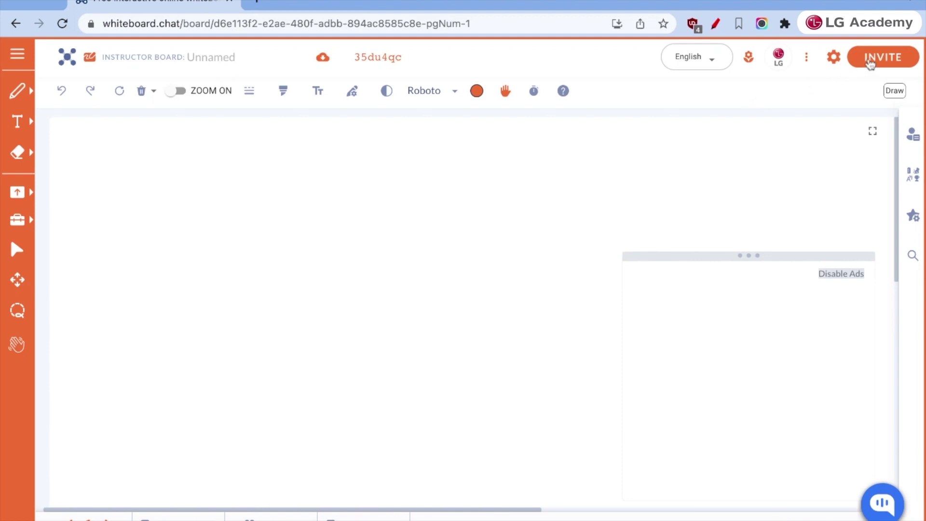
Copy the student invite link for this board and close the invitation dialog.
click(870, 60)
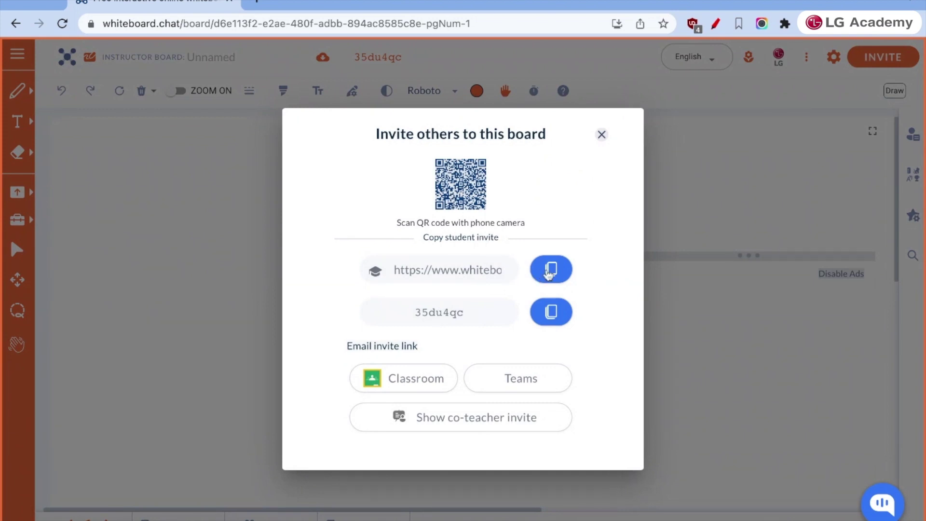
click(550, 271)
click(602, 136)
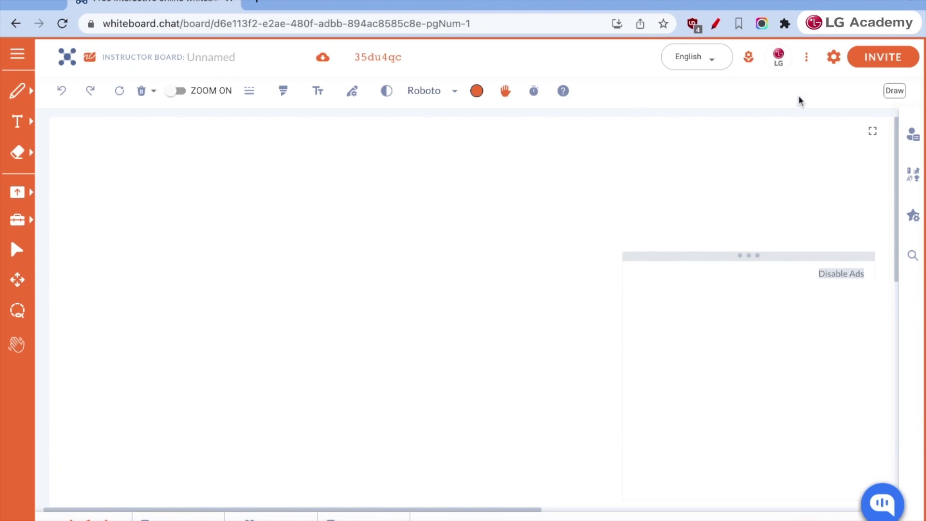
Toggle the student options for simple tools and very simple tools in the board settings and save them.
click(835, 59)
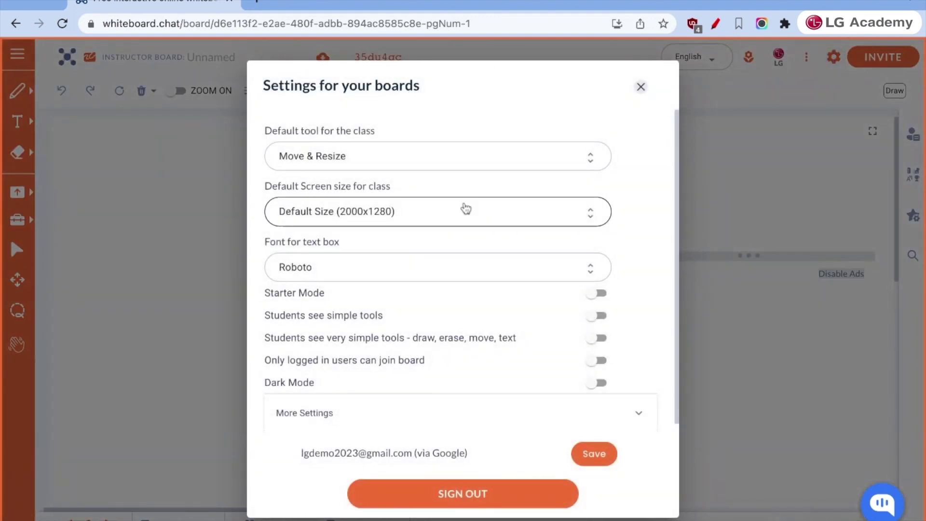
scroll(517, 253, down, 1)
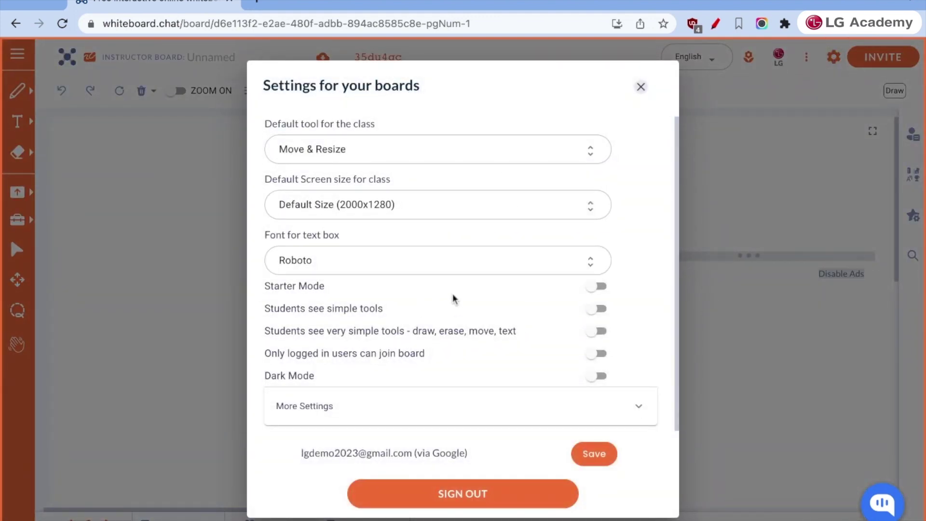
click(601, 311)
click(598, 307)
click(598, 331)
click(576, 461)
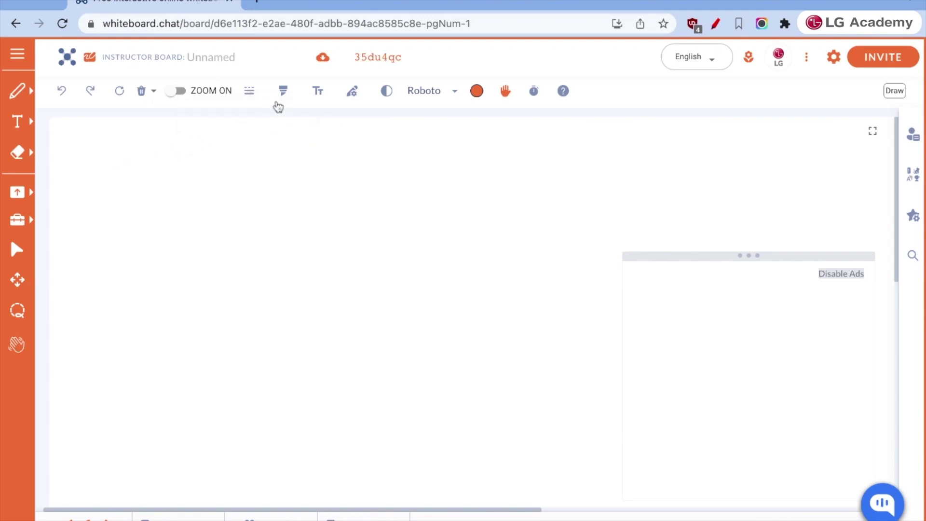
Examine the text size slider and the drawing tool setting beside it.
click(319, 92)
mouse_move(317, 149)
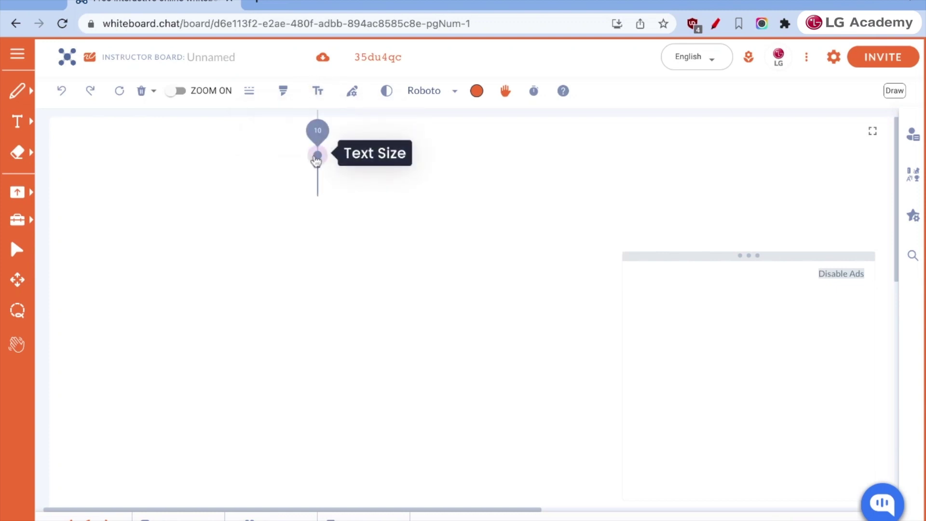
click(345, 93)
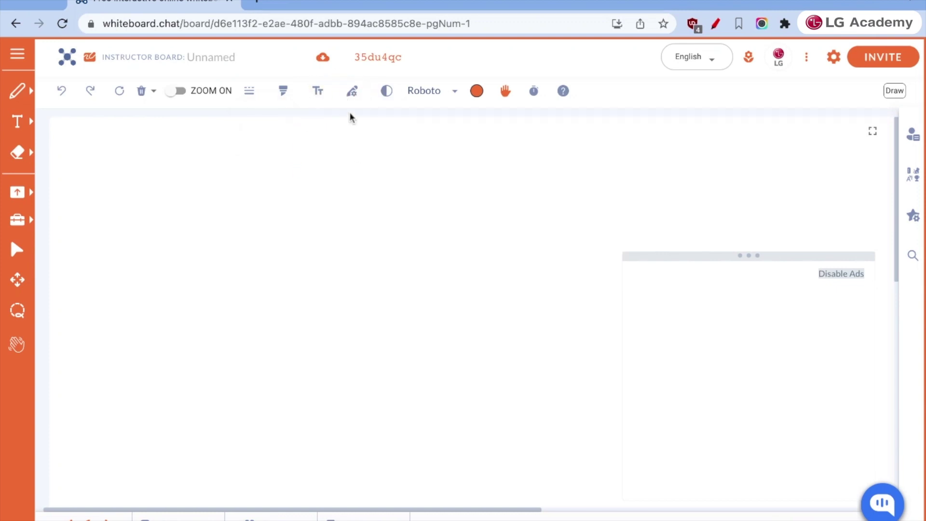
click(351, 101)
click(352, 143)
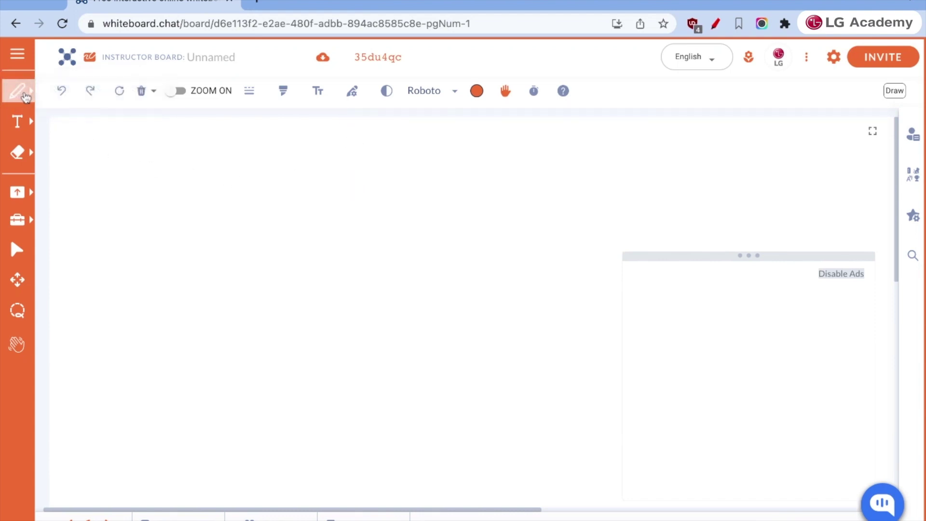
Handwrite "Hi" in thick orange pen strokes near the upper-left corner of the board.
click(19, 94)
click(101, 105)
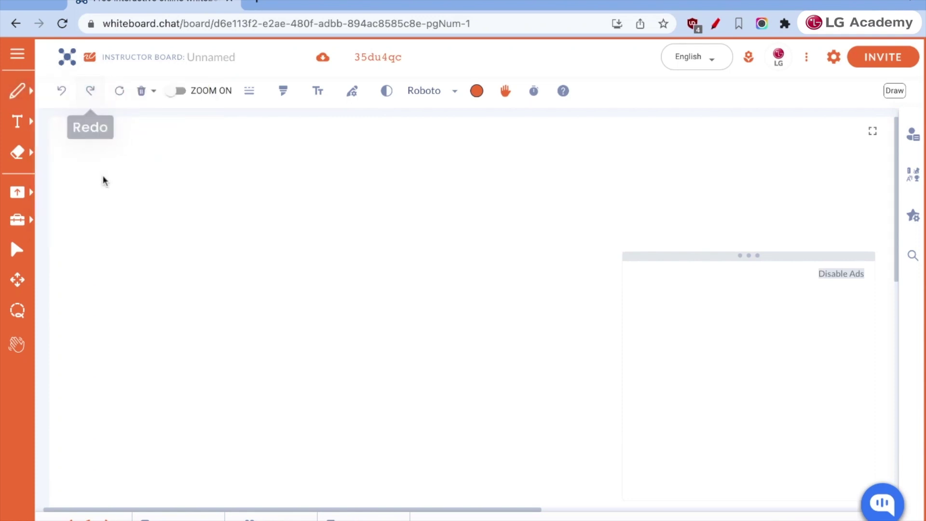
mouse_move(101, 202)
mouse_down()
mouse_move(113, 265)
mouse_move(190, 239)
mouse_up()
drag(164, 208, 216, 316)
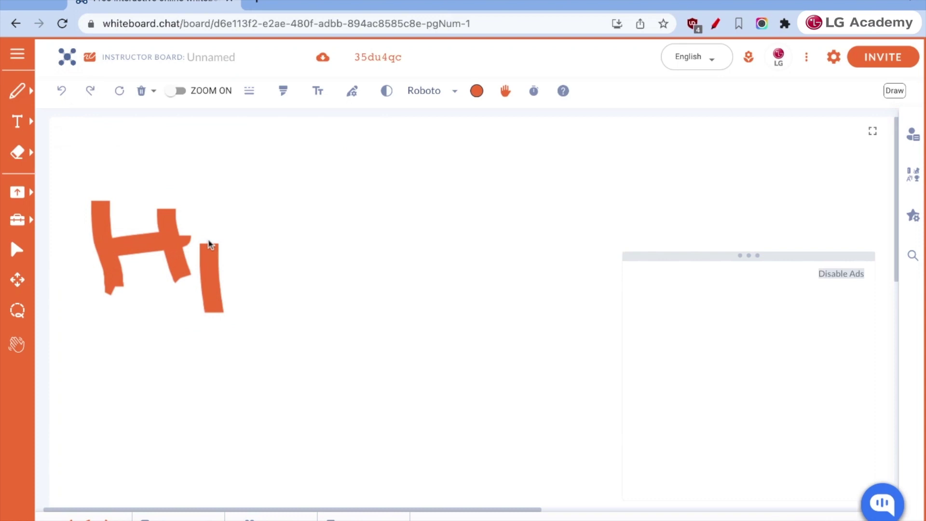
click(211, 207)
click(209, 209)
drag(207, 204, 208, 204)
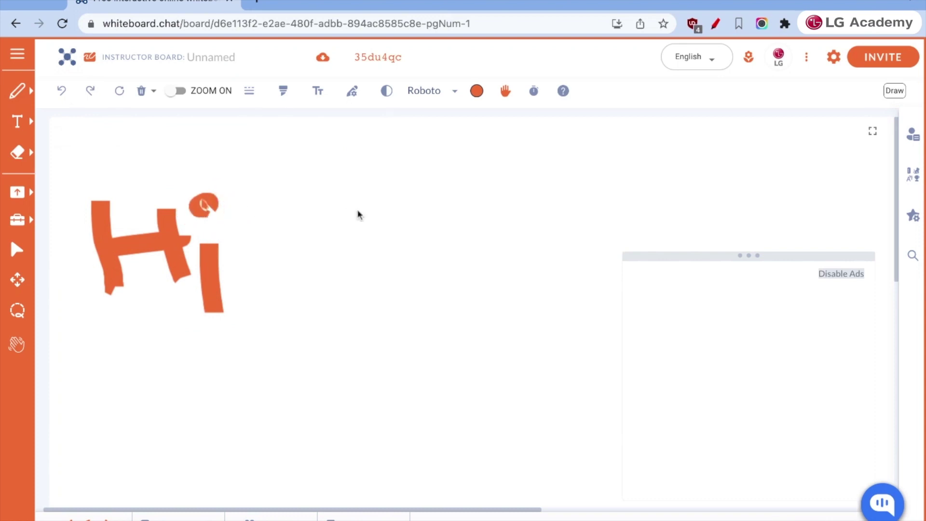
click(427, 94)
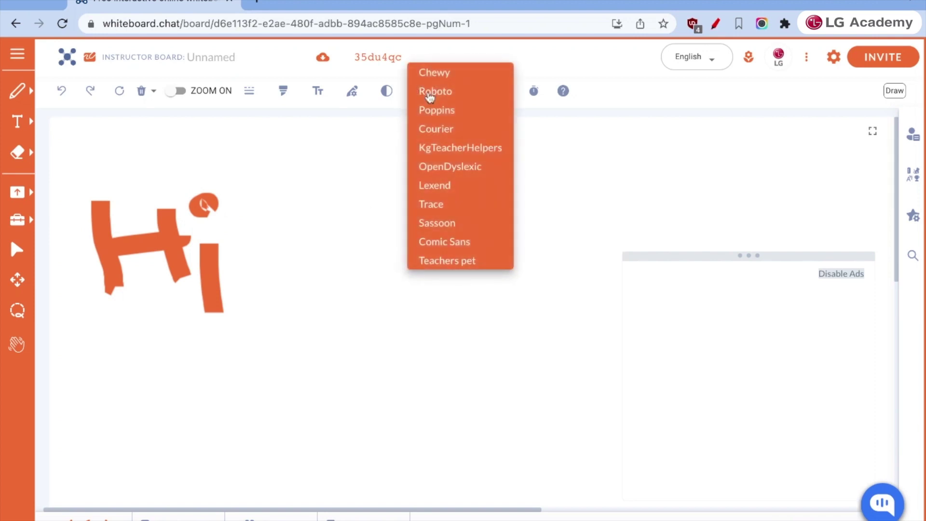
click(561, 155)
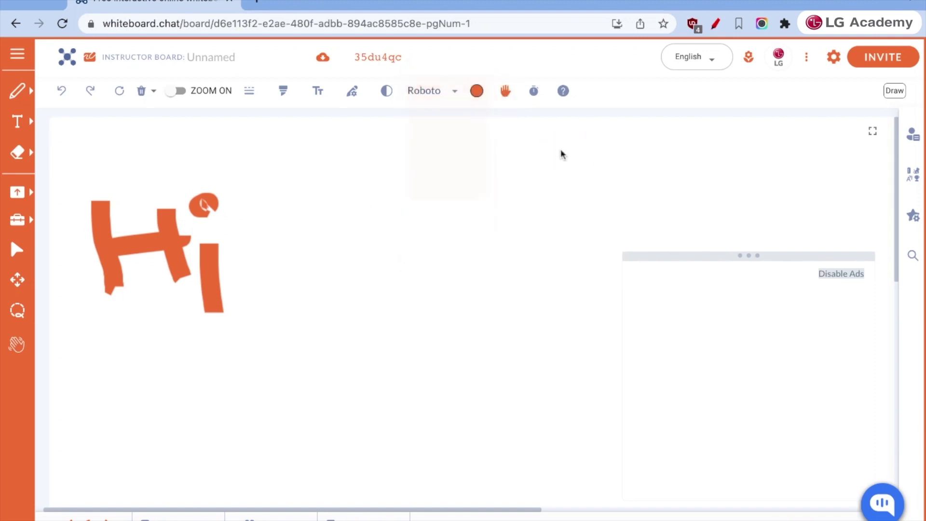
Set a 2-minute class timer with Instant Start For All Participants.
click(533, 91)
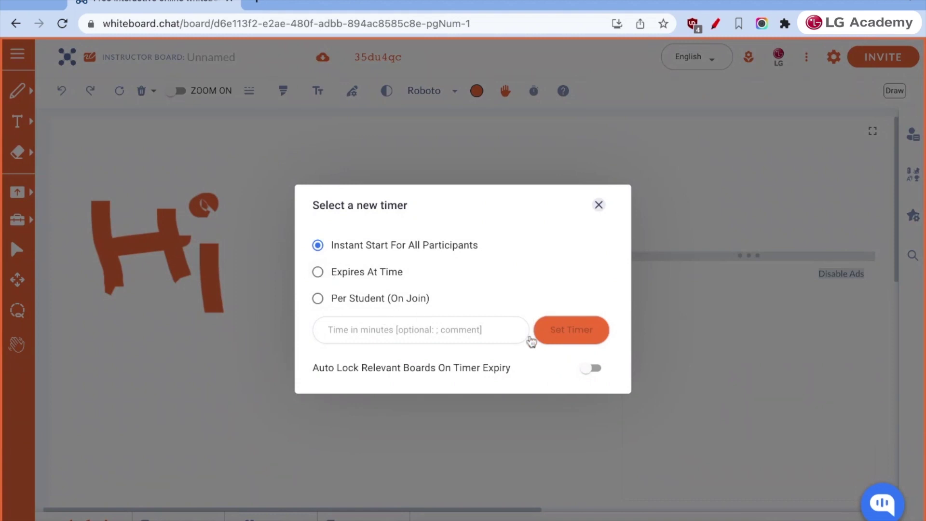
text(20)
key(BackSpace)
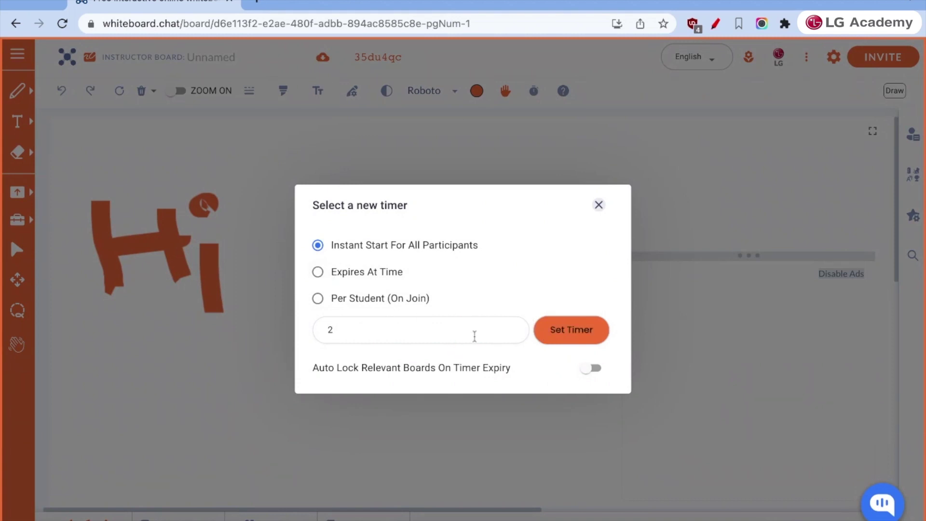
click(574, 340)
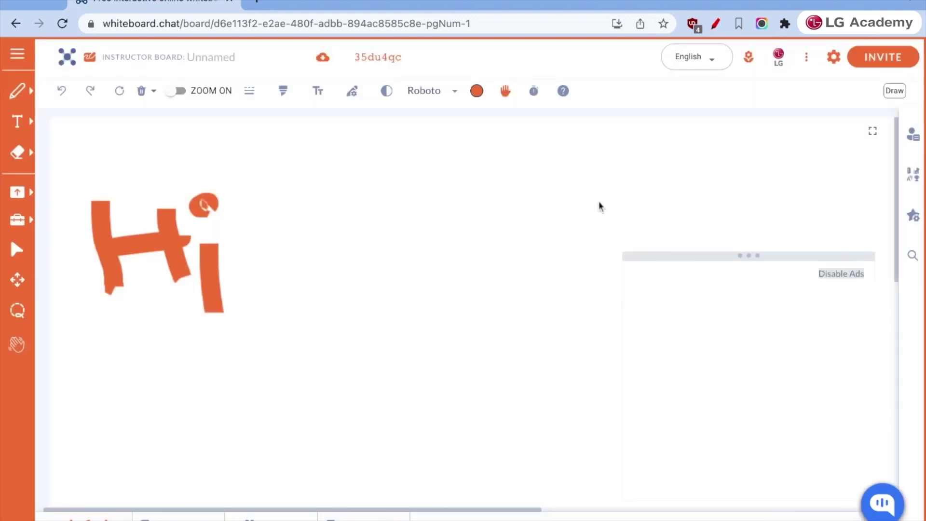
click(543, 97)
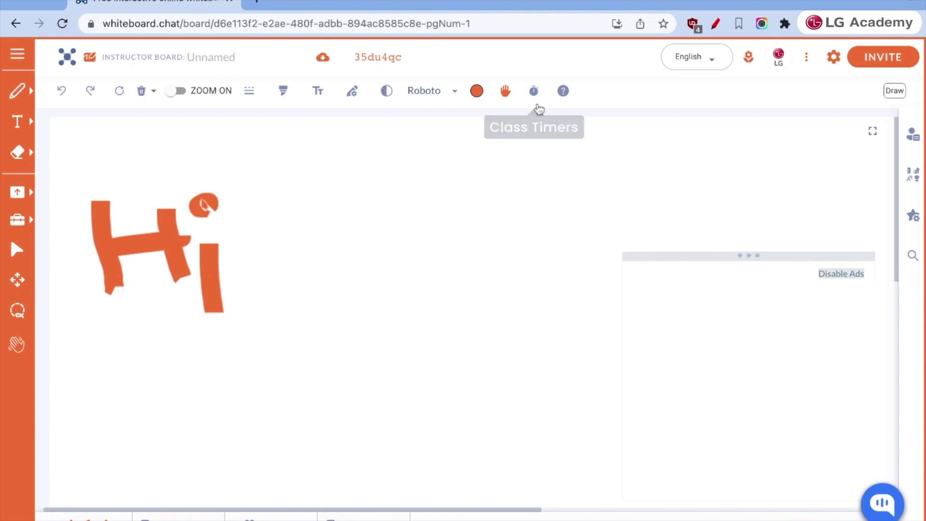
click(535, 98)
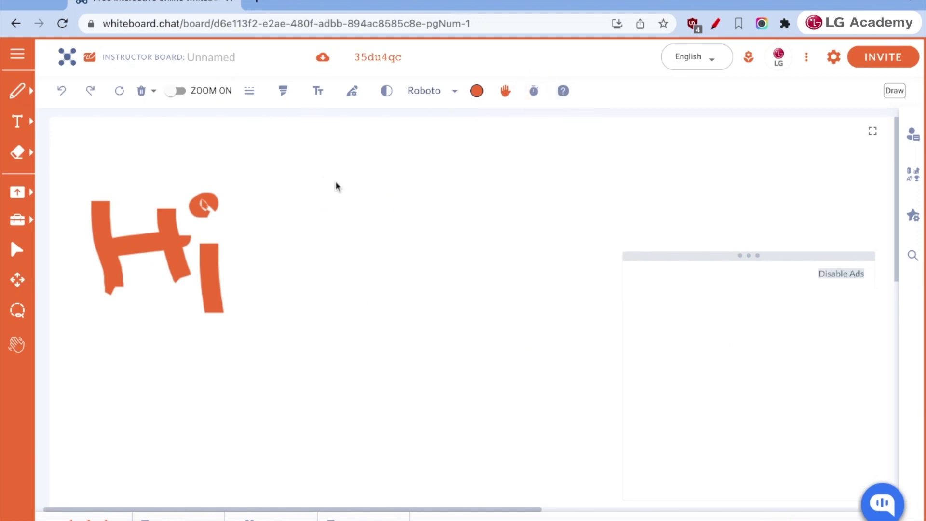
click(21, 92)
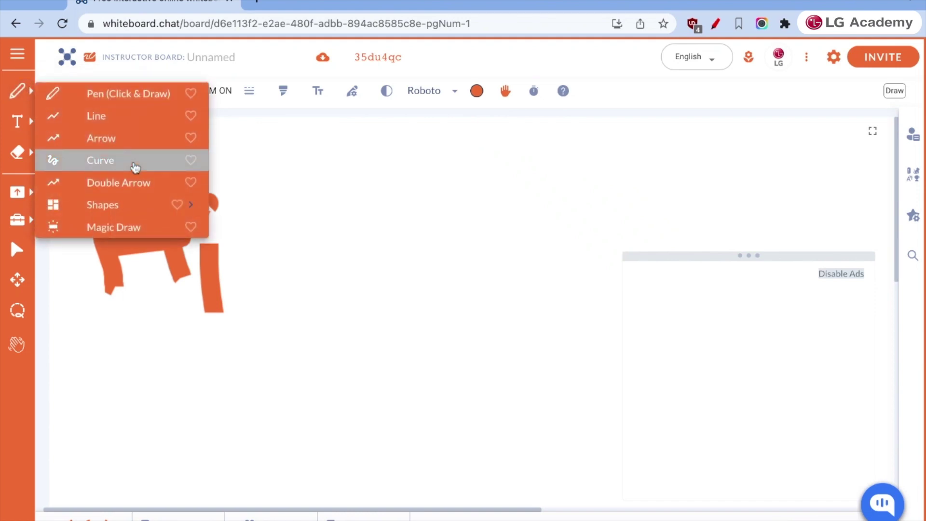
click(144, 204)
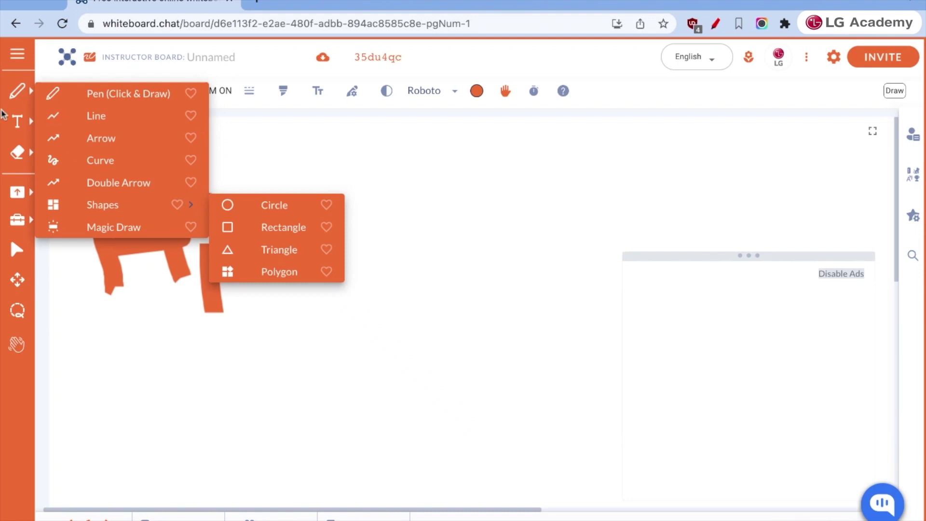
Write "Slow" beside the "Hi" with the Hand Write tool and convert it to the suggested text "Slow".
click(31, 125)
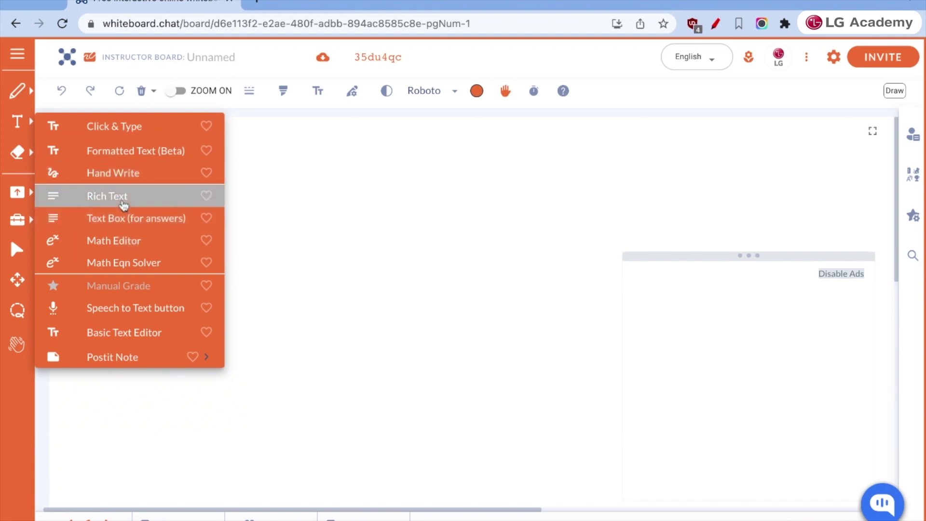
click(124, 178)
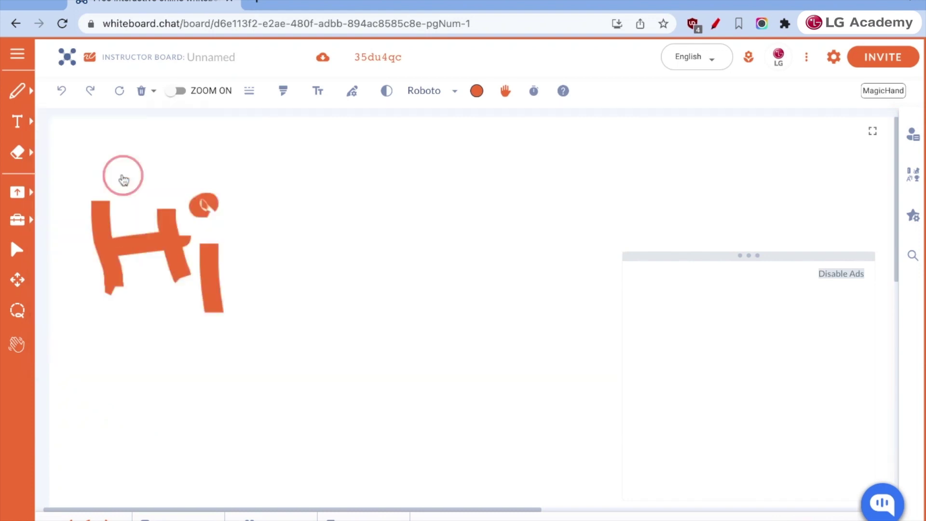
mouse_move(399, 187)
mouse_down()
mouse_move(421, 250)
mouse_move(343, 255)
mouse_up()
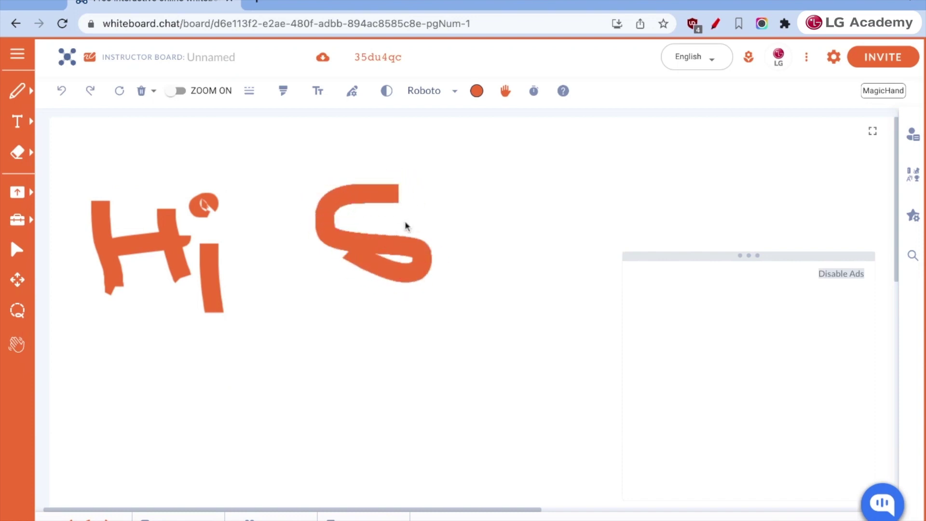
drag(452, 161, 465, 252)
mouse_move(521, 207)
mouse_down()
mouse_move(537, 262)
mouse_move(520, 210)
mouse_up()
mouse_move(567, 211)
mouse_down()
mouse_move(628, 243)
mouse_move(641, 193)
mouse_up()
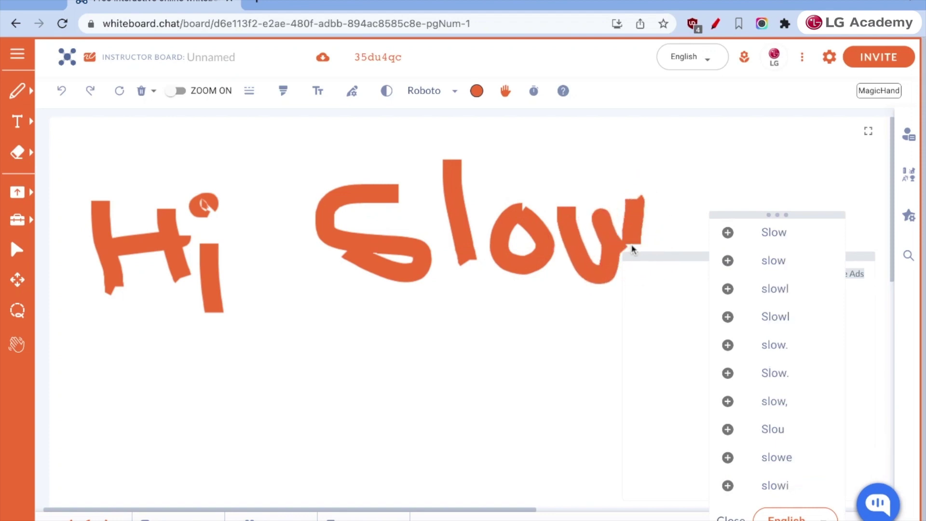
click(750, 233)
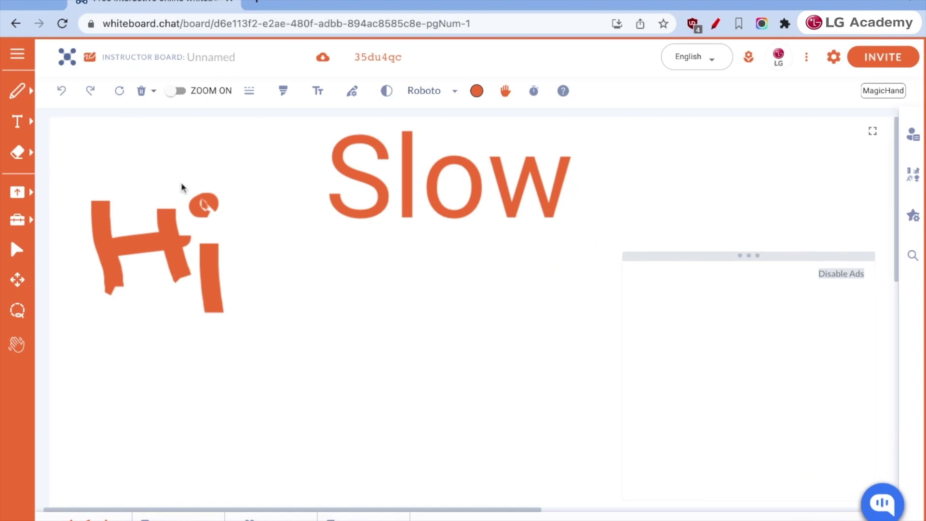
Switch the writing tool to Math Editor.
click(21, 124)
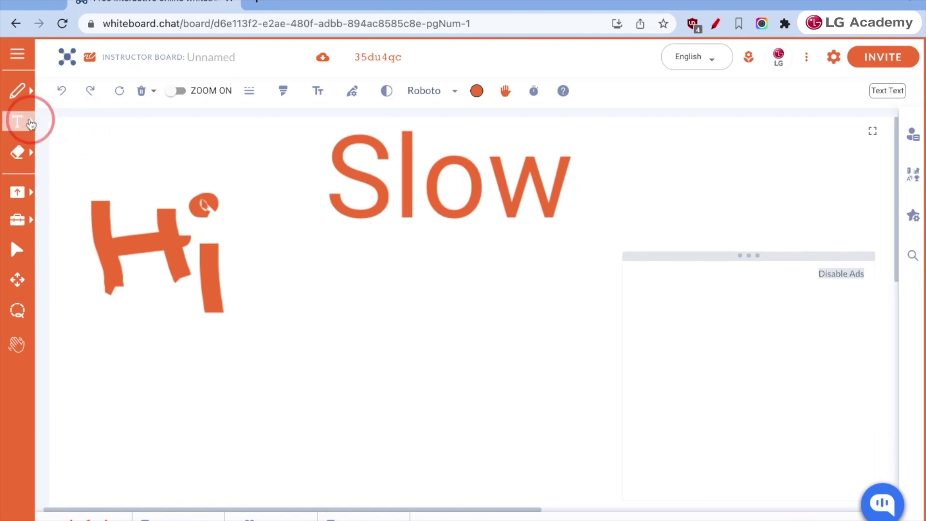
click(31, 124)
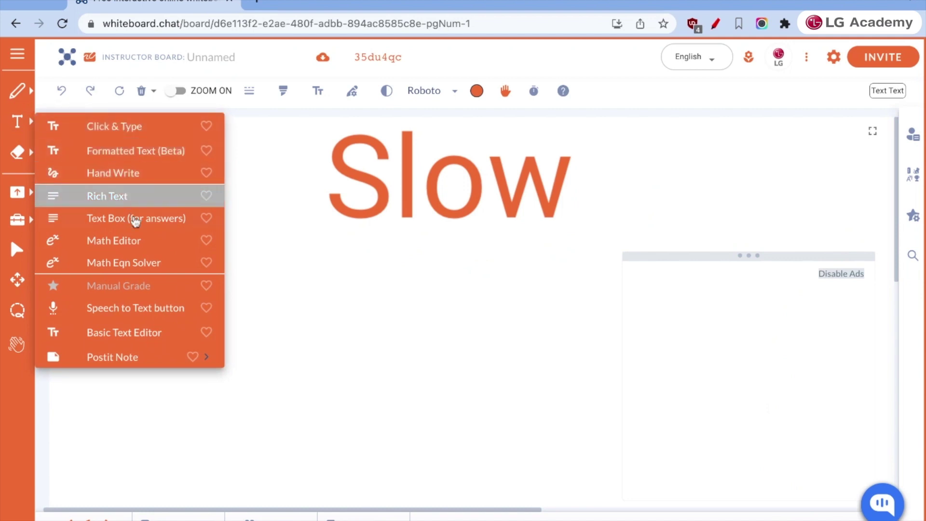
click(131, 247)
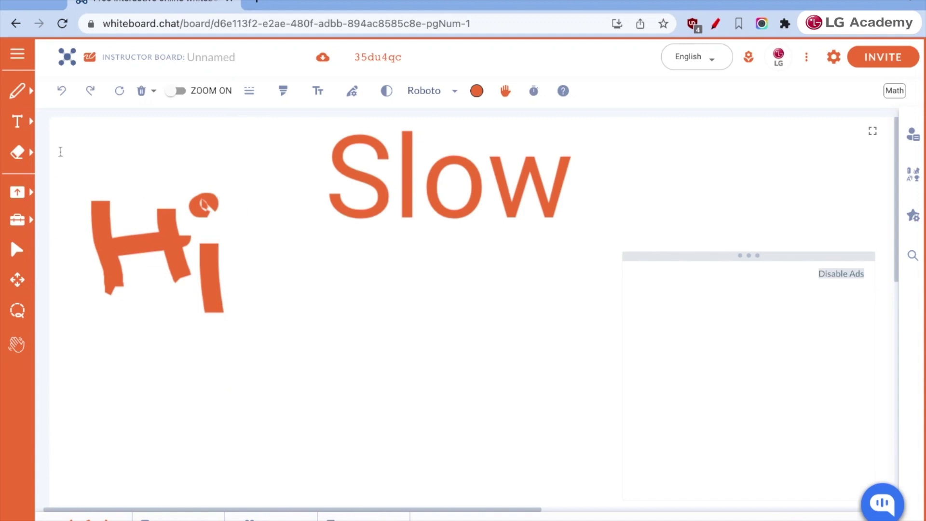
Add a yellow post-it note reading "Hi!" below the word "Slow" and refresh the board.
click(18, 121)
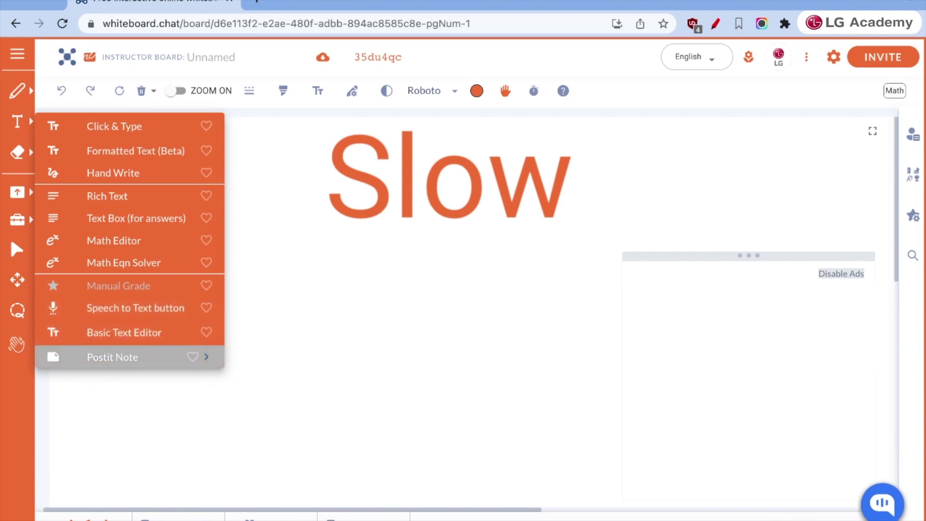
mouse_move(206, 357)
click(248, 356)
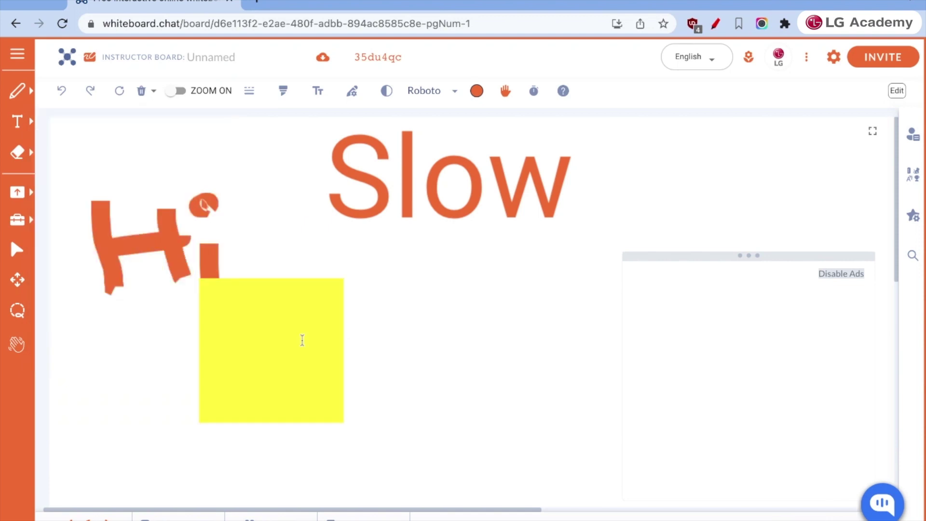
click(533, 301)
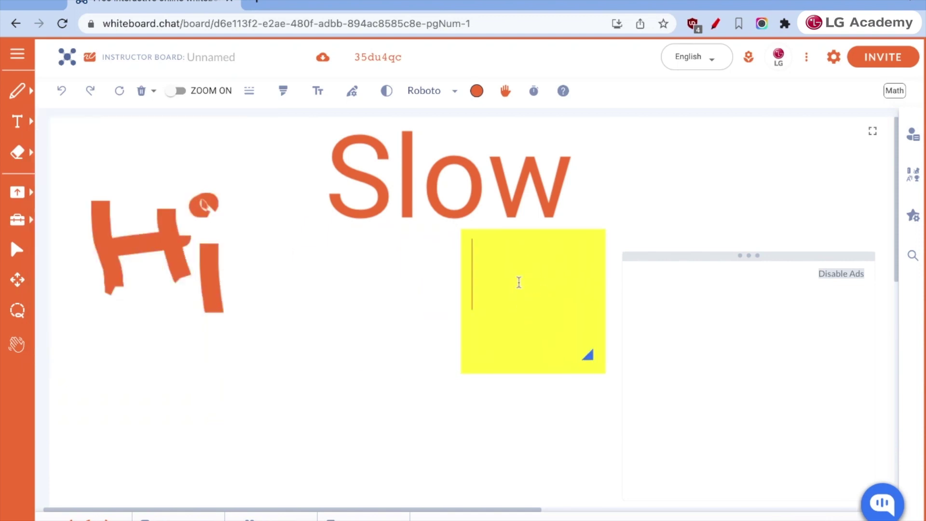
text(Hi!)
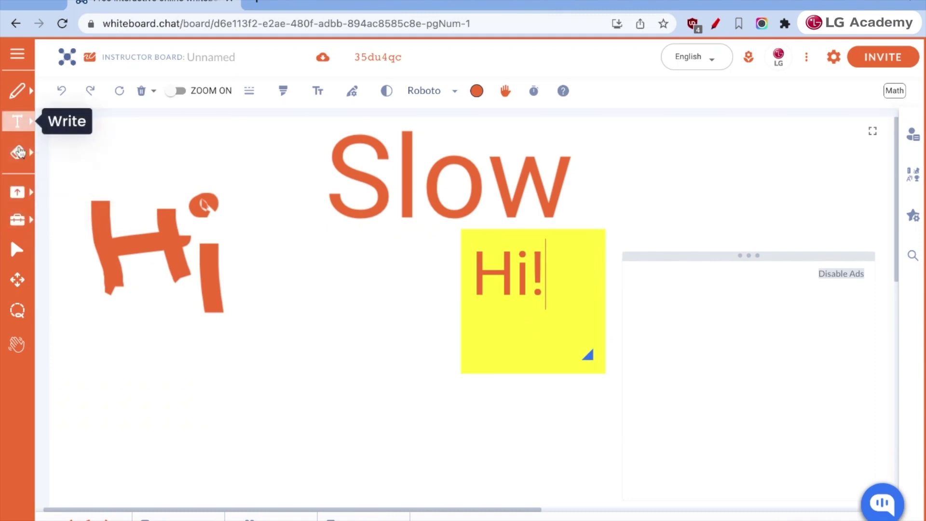
click(120, 96)
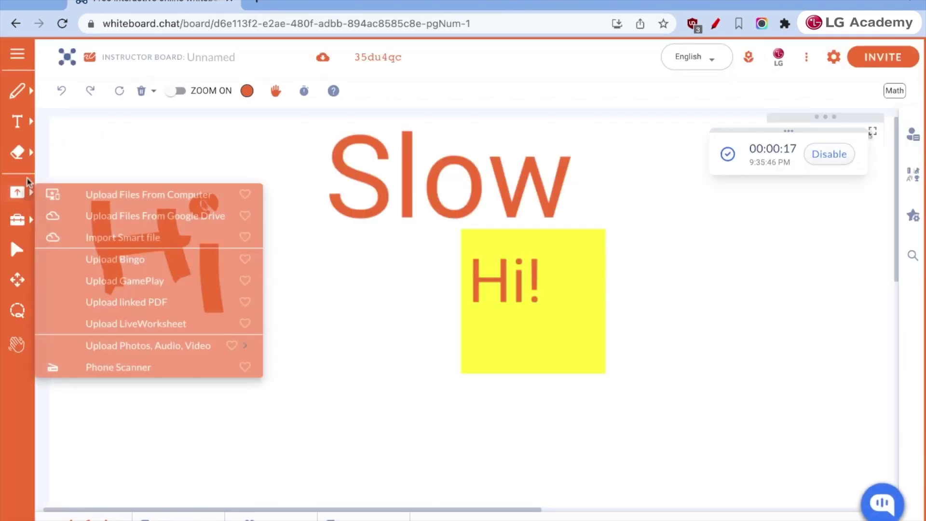
Switch the eraser to the Whiteout tool and show the available upload options.
click(29, 154)
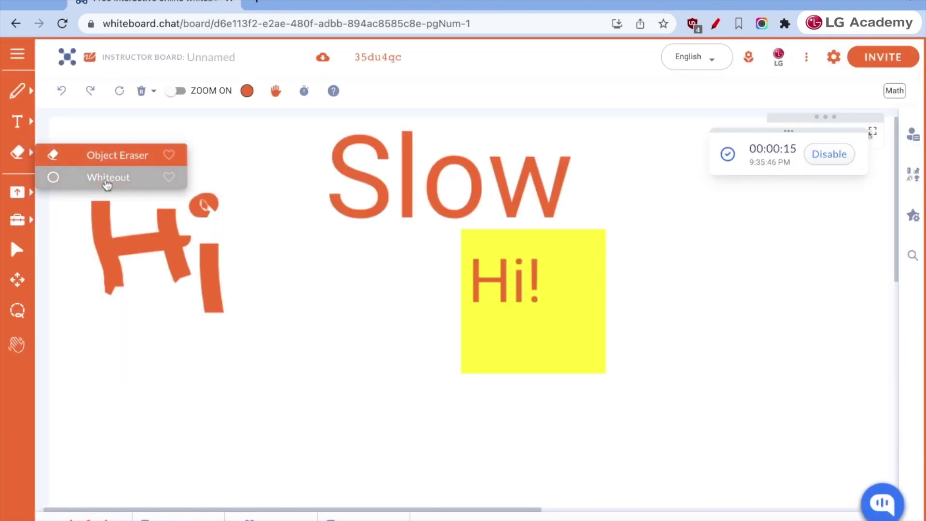
click(105, 179)
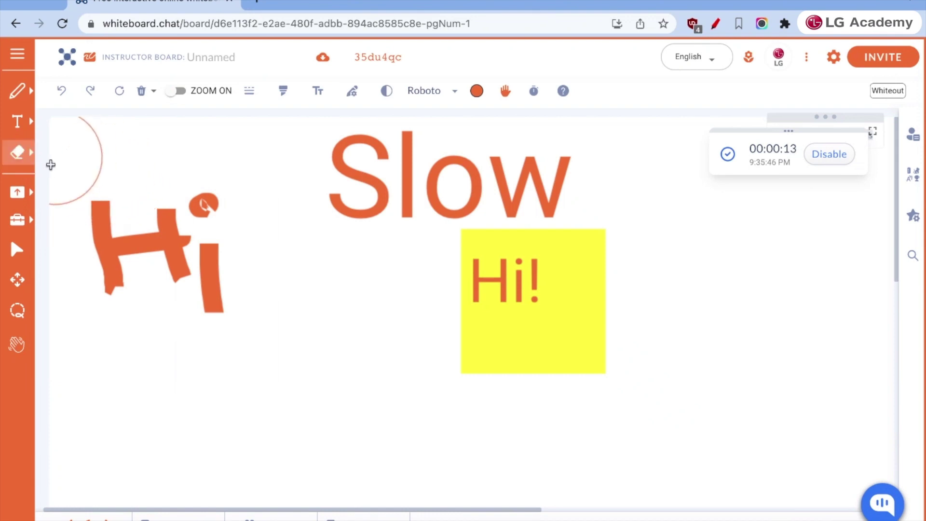
click(30, 198)
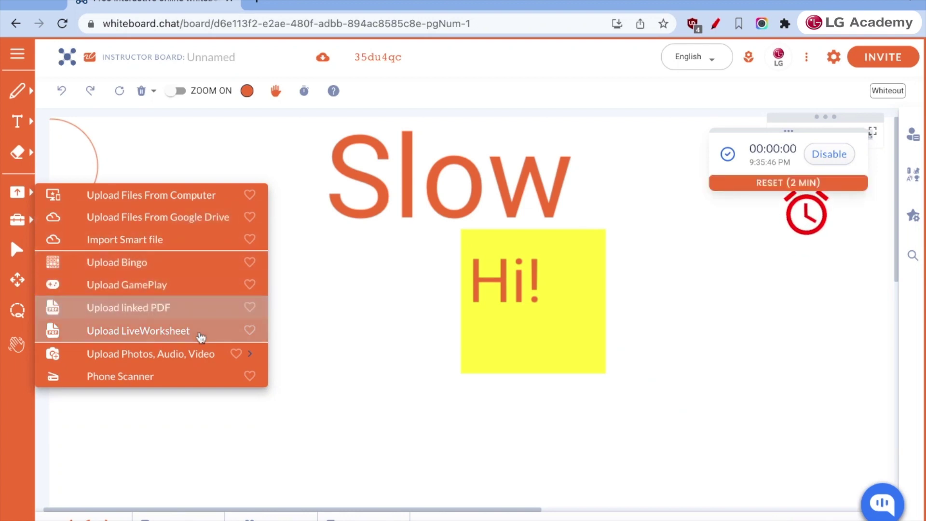
Disable the 2-minute class timer.
click(815, 164)
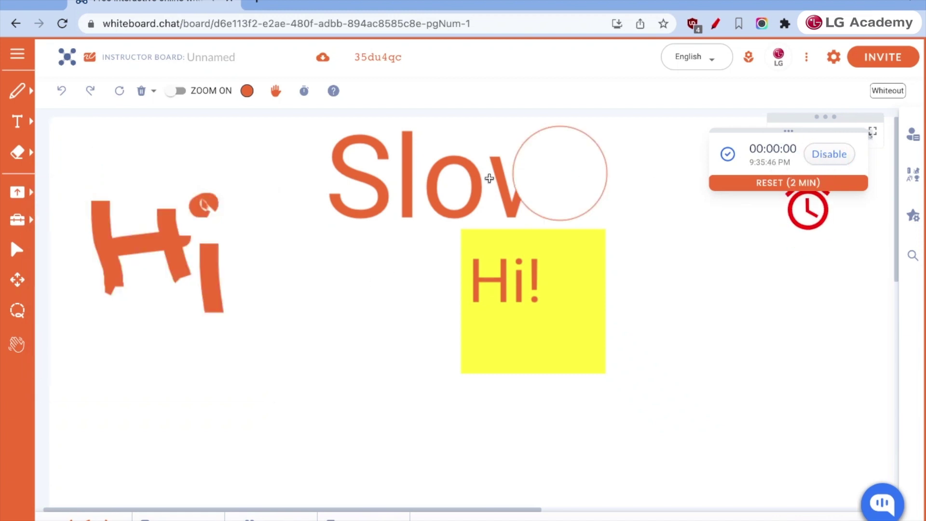
click(823, 155)
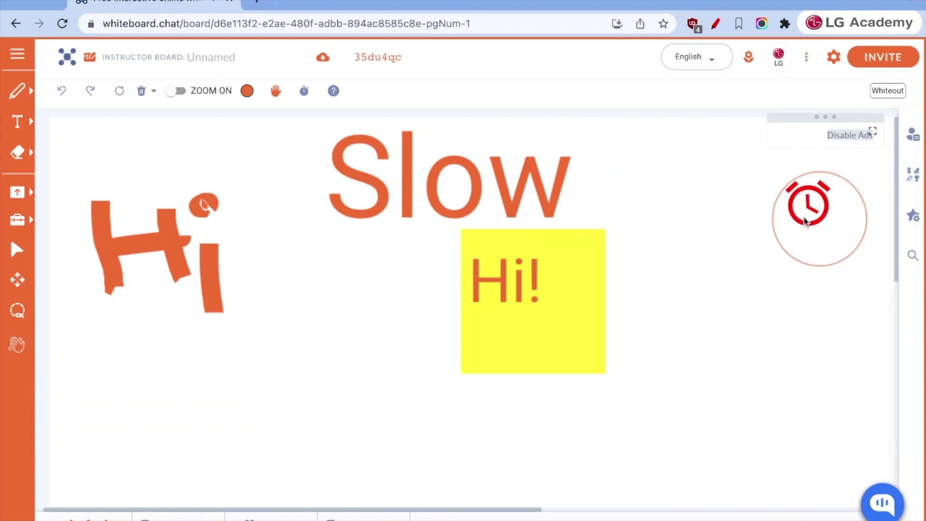
View the Math Facts configuration settings and close them without creating any cards.
click(17, 192)
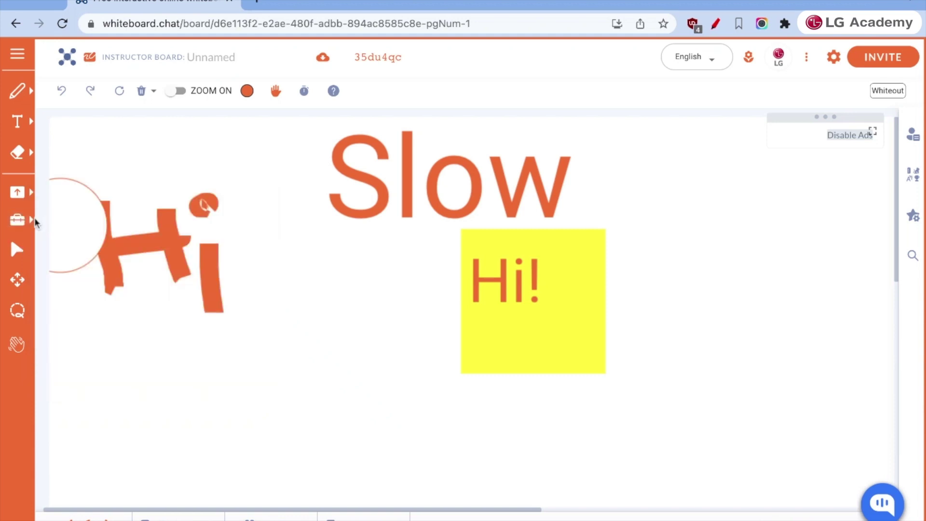
mouse_move(35, 221)
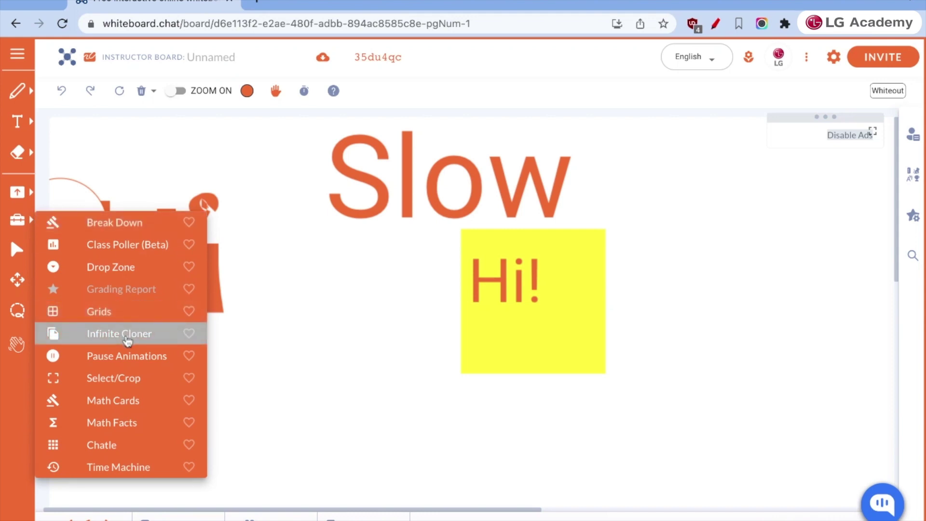
click(121, 428)
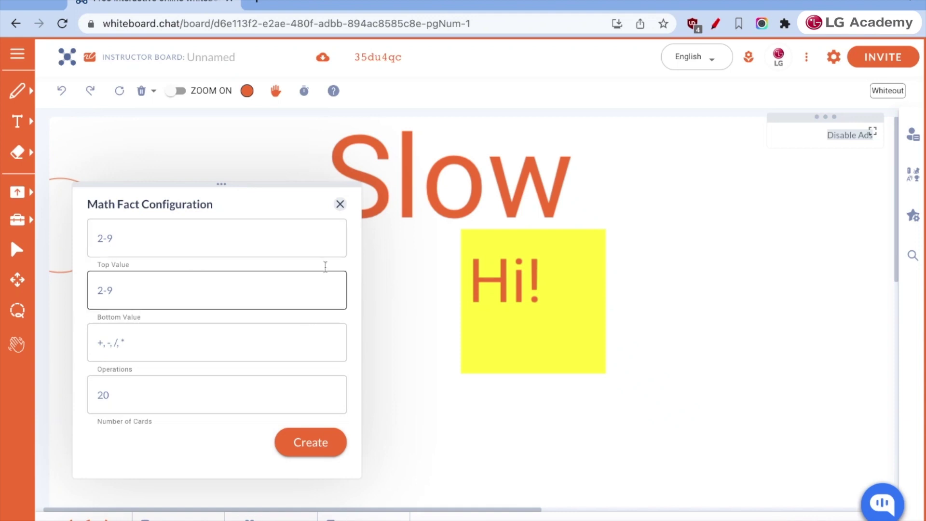
click(340, 204)
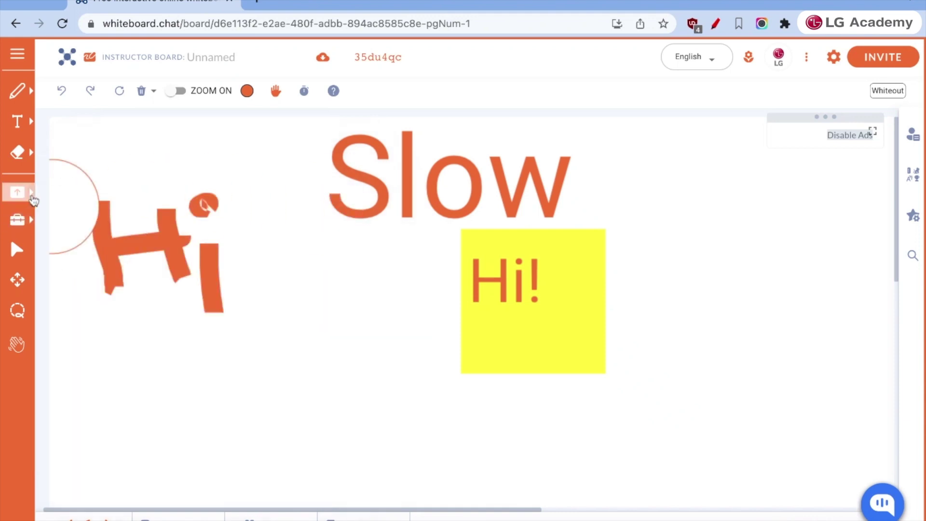
Review the upload and toolbox options and switch to the Pan tool.
click(32, 196)
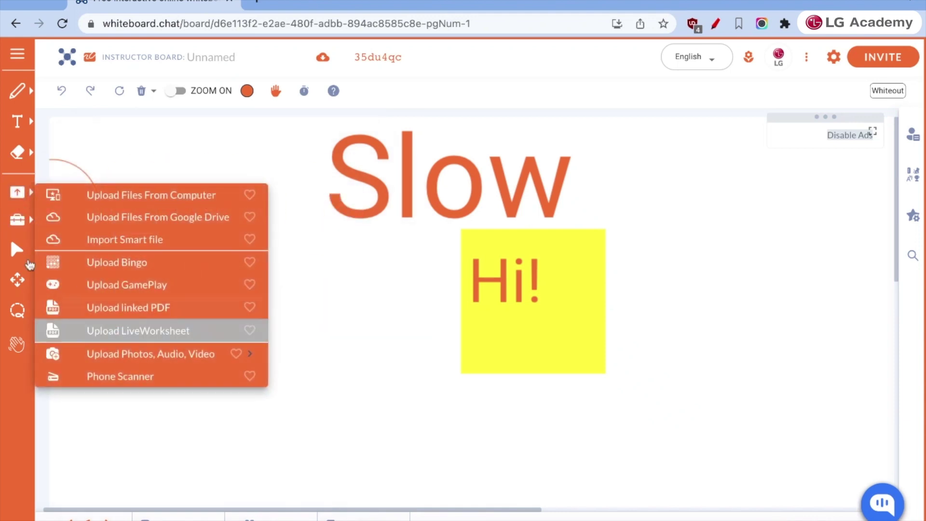
click(19, 220)
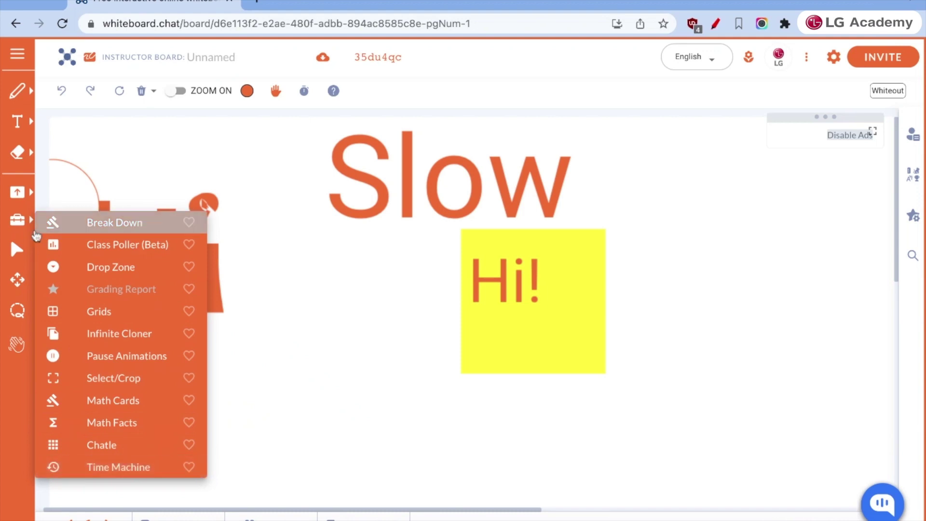
click(26, 223)
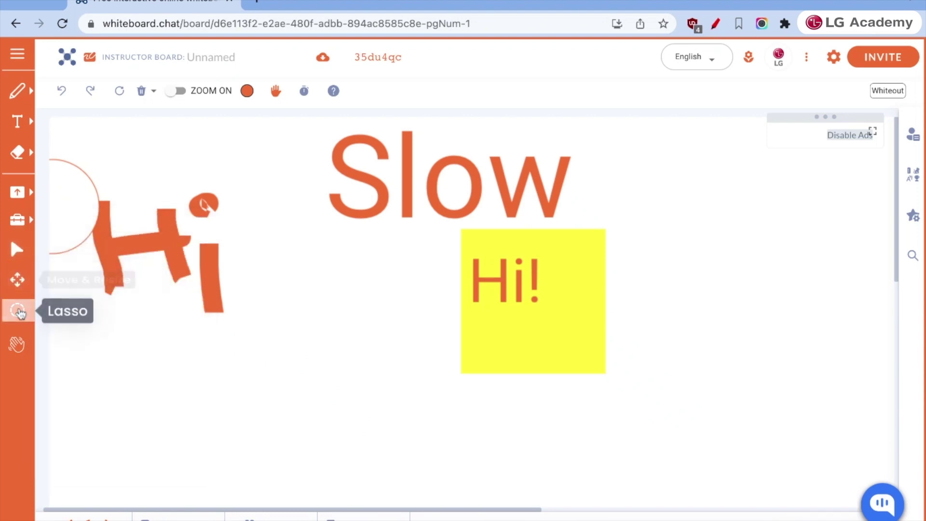
click(18, 344)
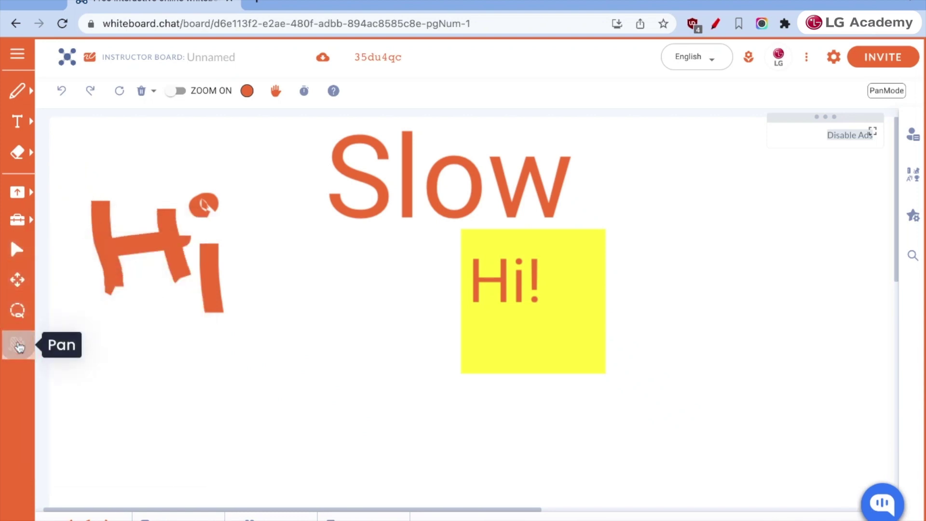
click(19, 55)
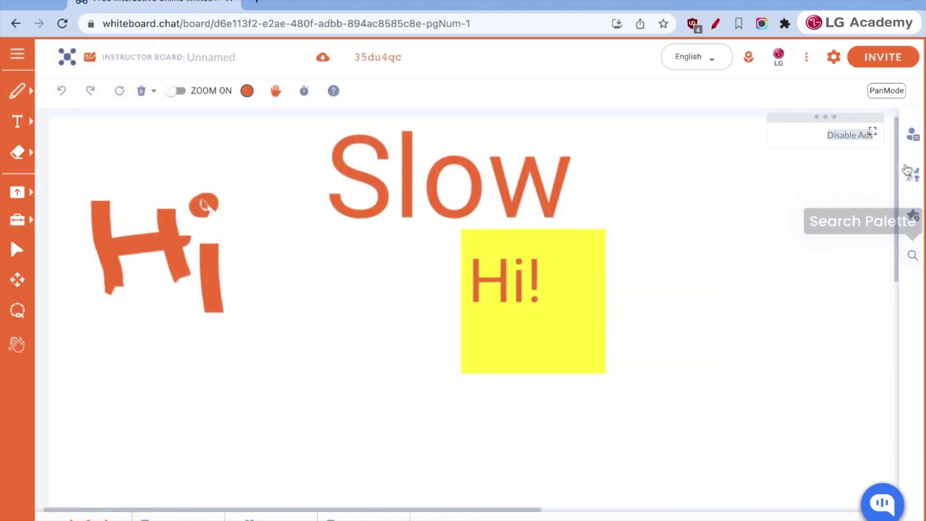
Look through My Objects and the Manipulatives category of the Gizmos collection.
click(913, 135)
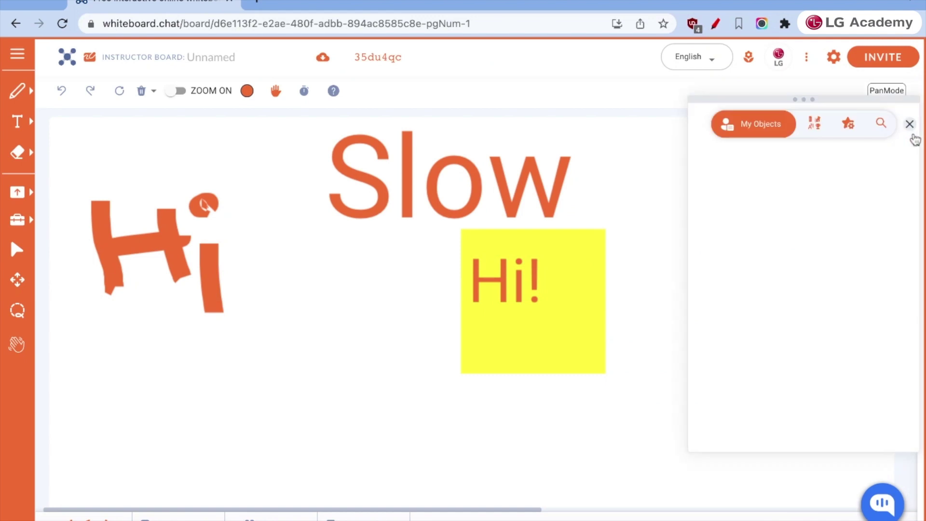
click(809, 133)
click(814, 123)
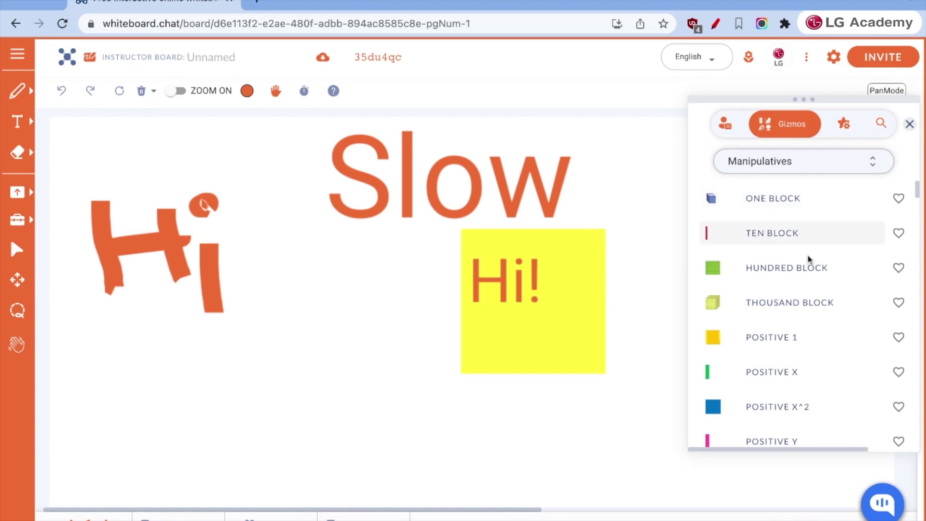
scroll(829, 305, down, 3)
scroll(830, 307, down, 10)
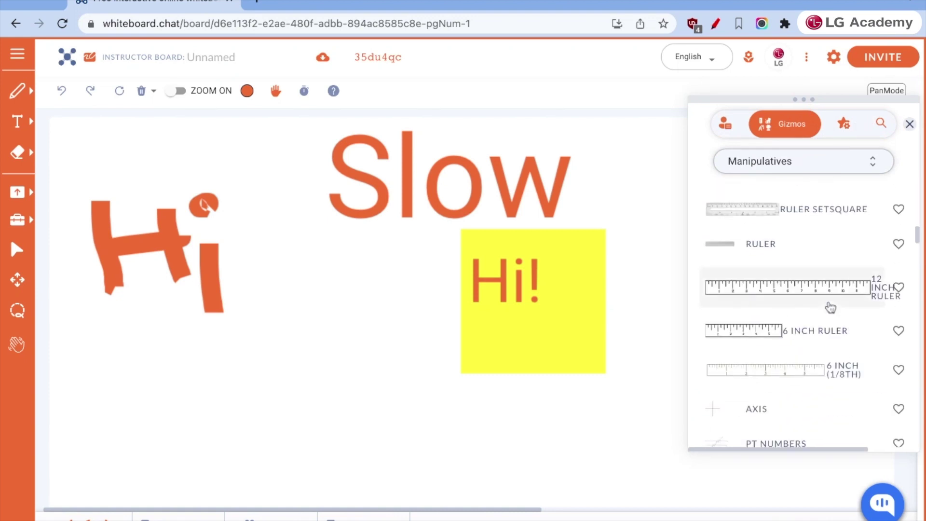
scroll(830, 289, down, 10)
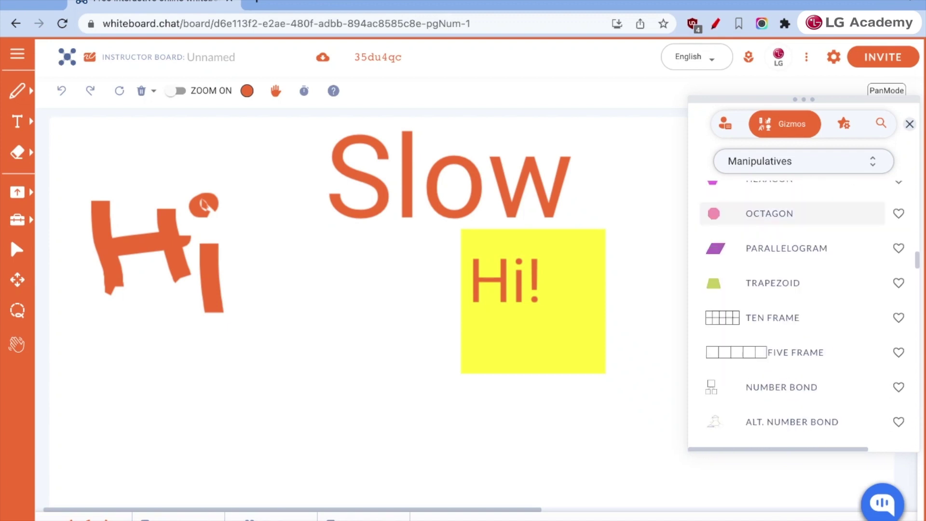
scroll(800, 309, down, 4)
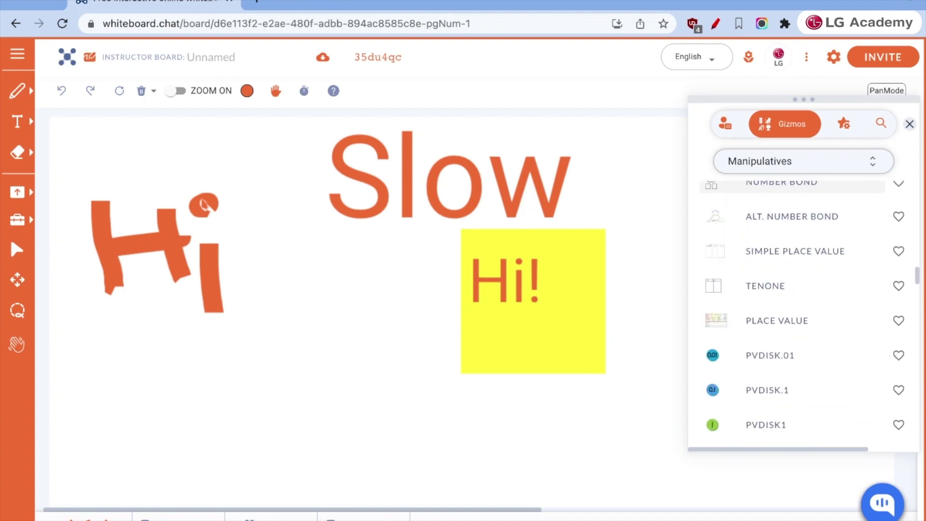
Add the Spinner Student Names and Spotlight widgets to the board and close the palette.
click(843, 124)
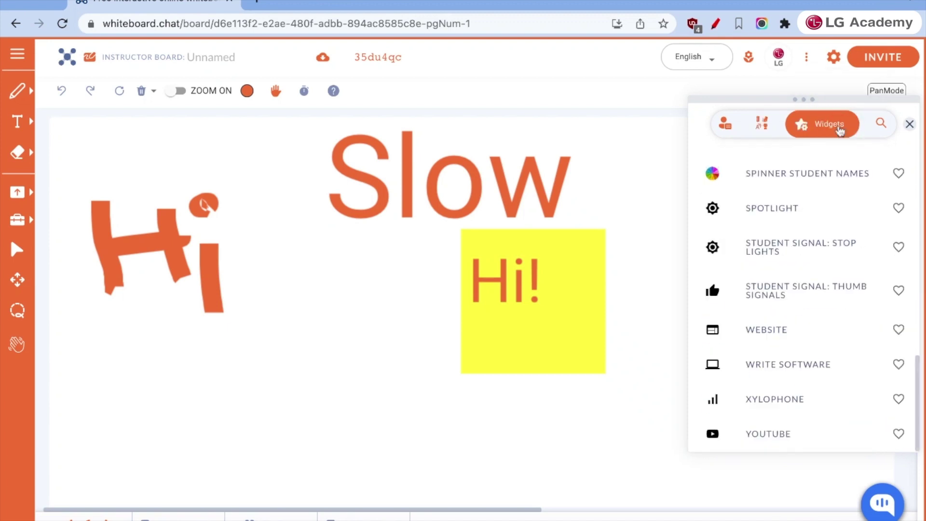
click(814, 181)
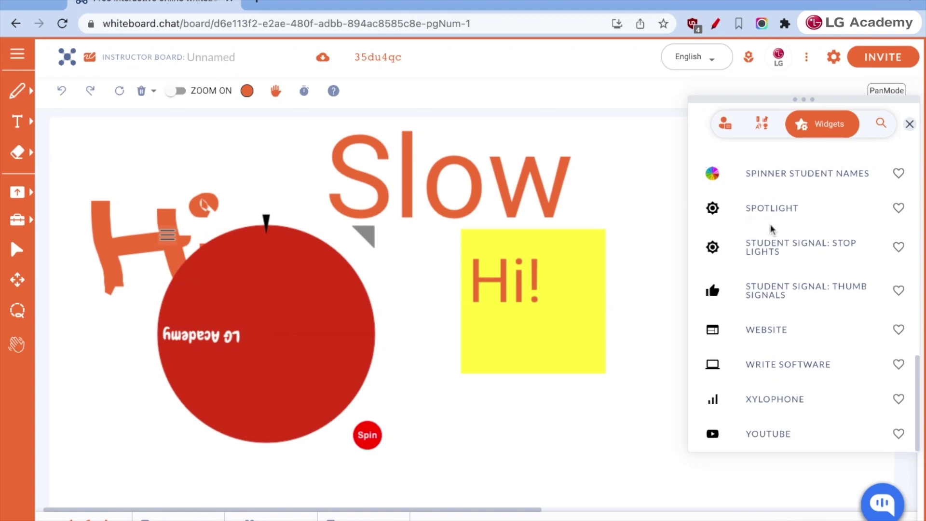
click(785, 214)
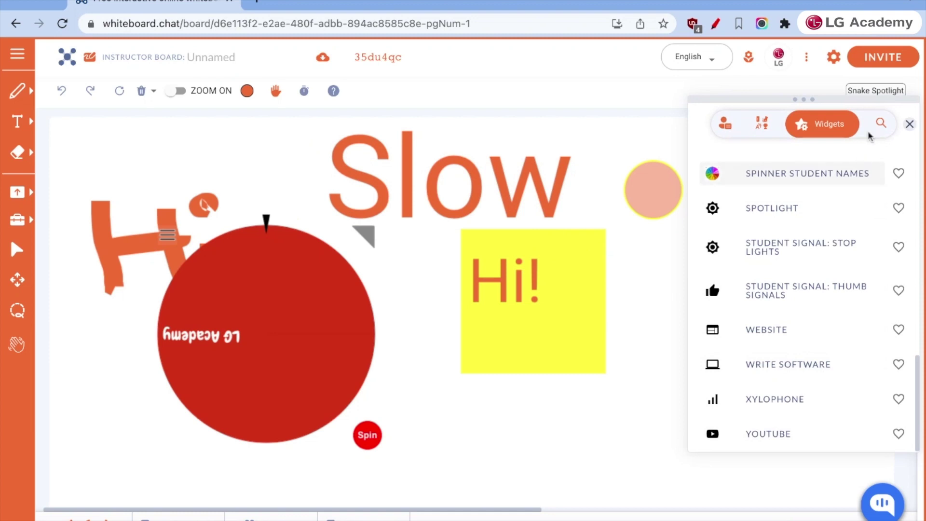
click(909, 124)
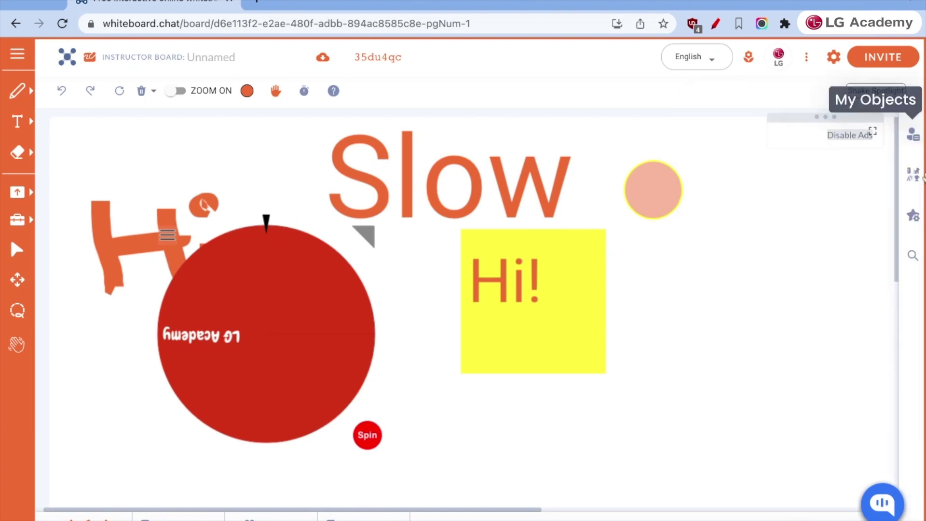
Check the Gizmos collection again and look through the list of available widgets.
click(913, 174)
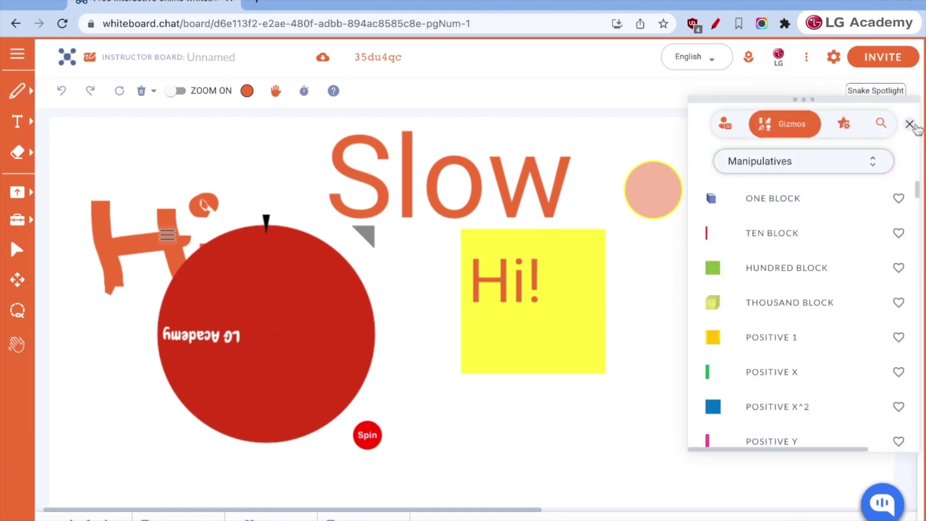
click(911, 124)
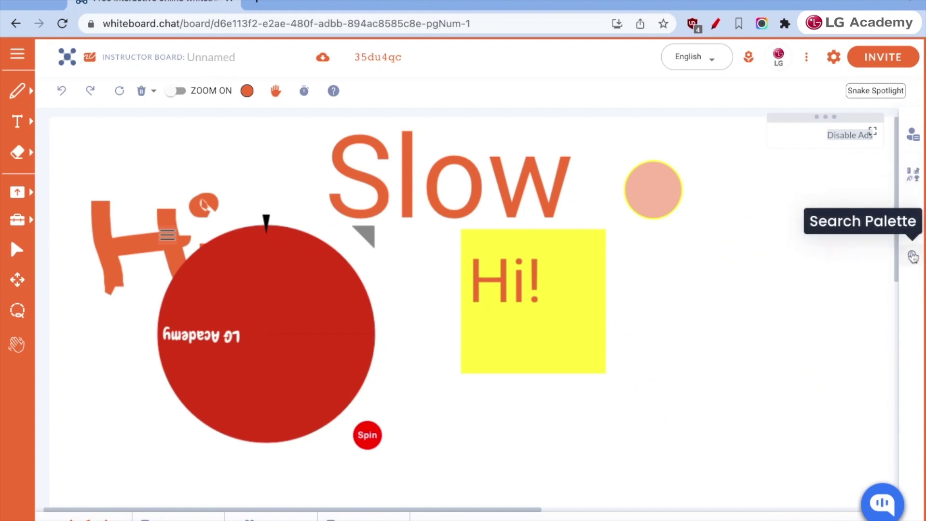
click(913, 218)
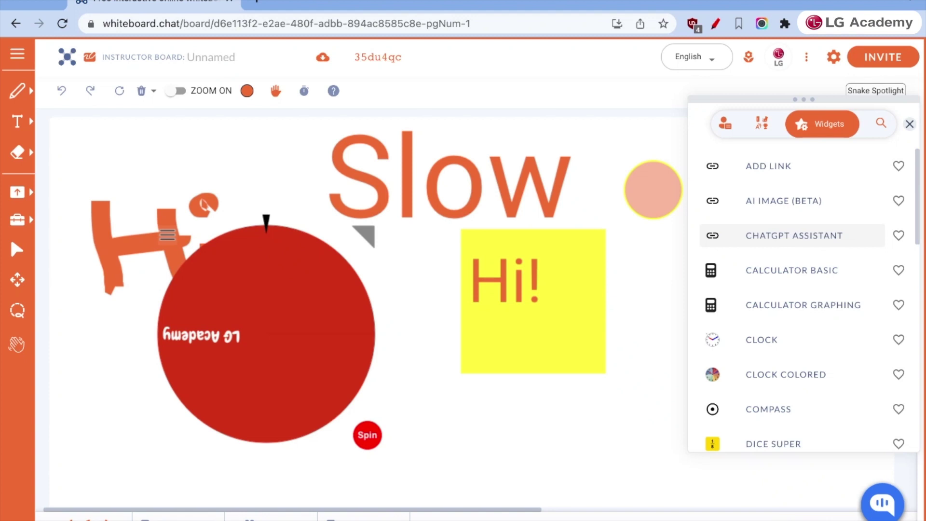
scroll(815, 327, down, 5)
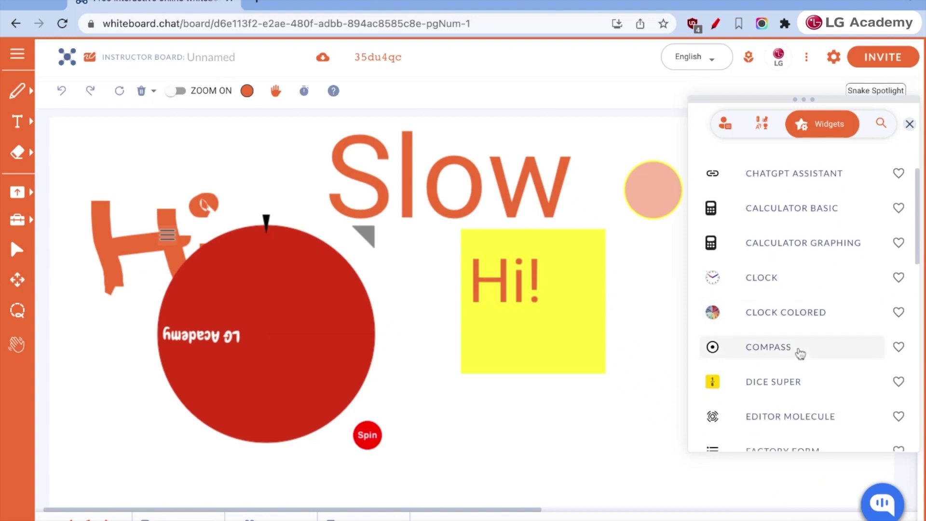
scroll(800, 355, down, 4)
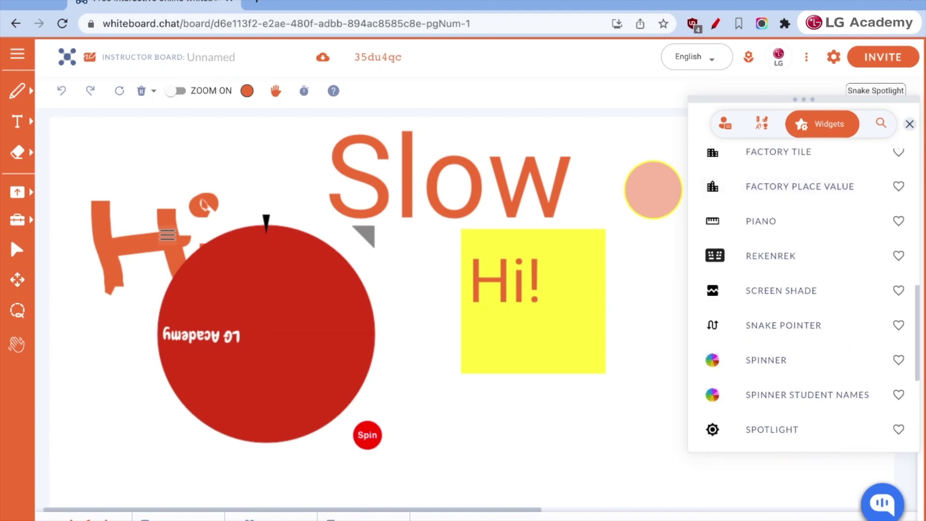
scroll(810, 292, down, 2)
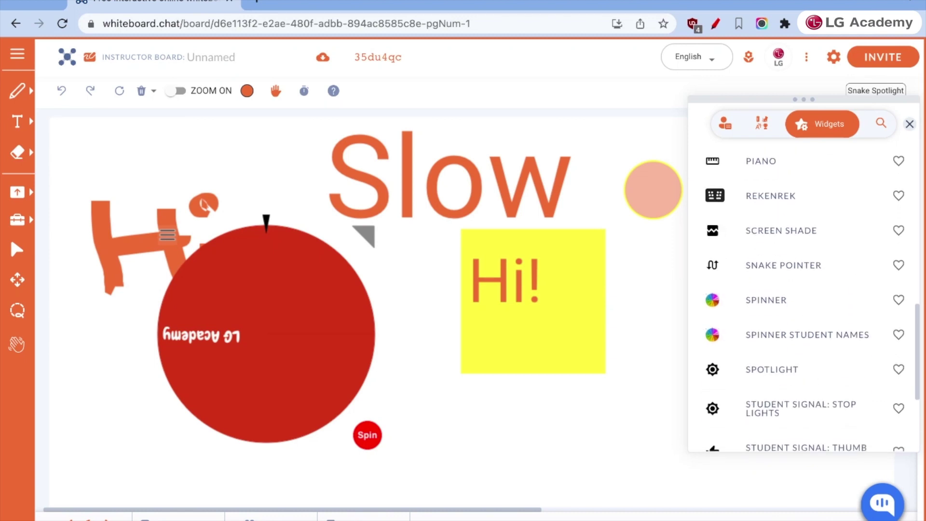
scroll(791, 352, down, 3)
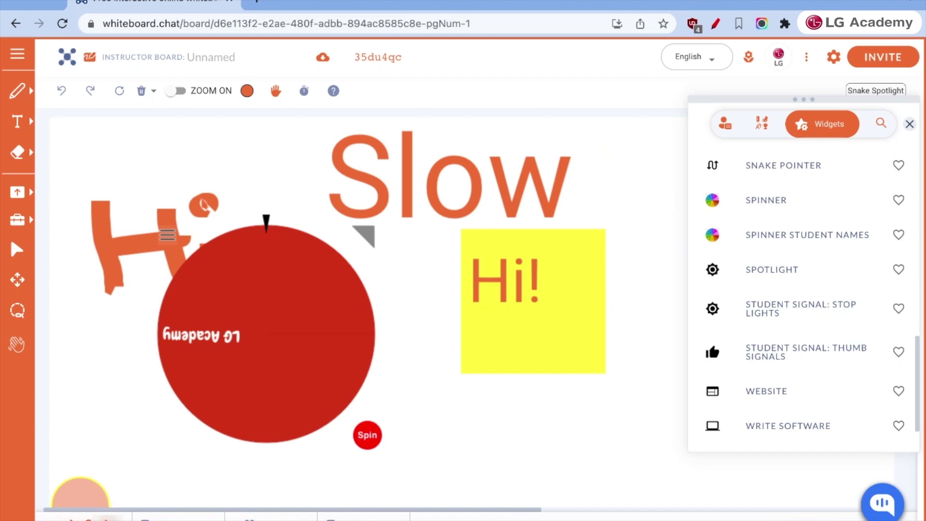
Go to page 3 of the board and handwrite a first name in orange with the Draw tool.
click(96, 518)
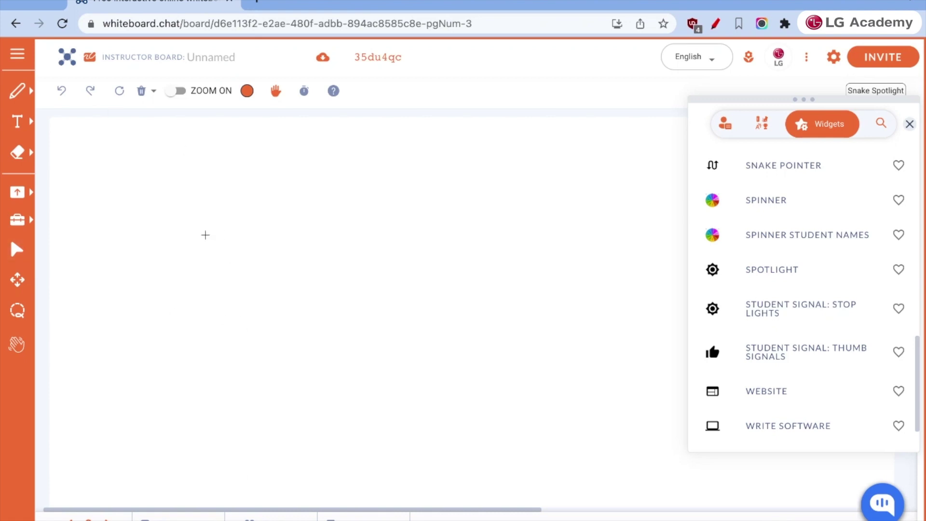
click(184, 179)
click(20, 94)
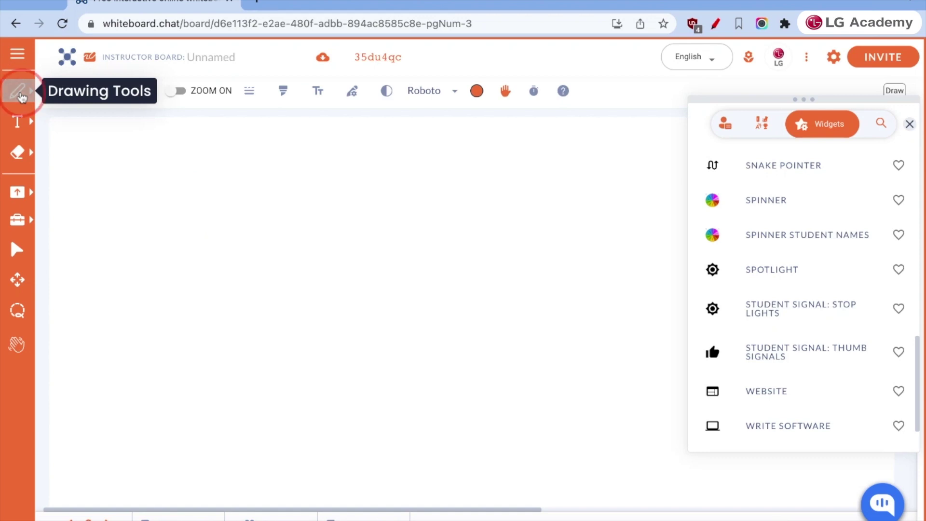
click(31, 92)
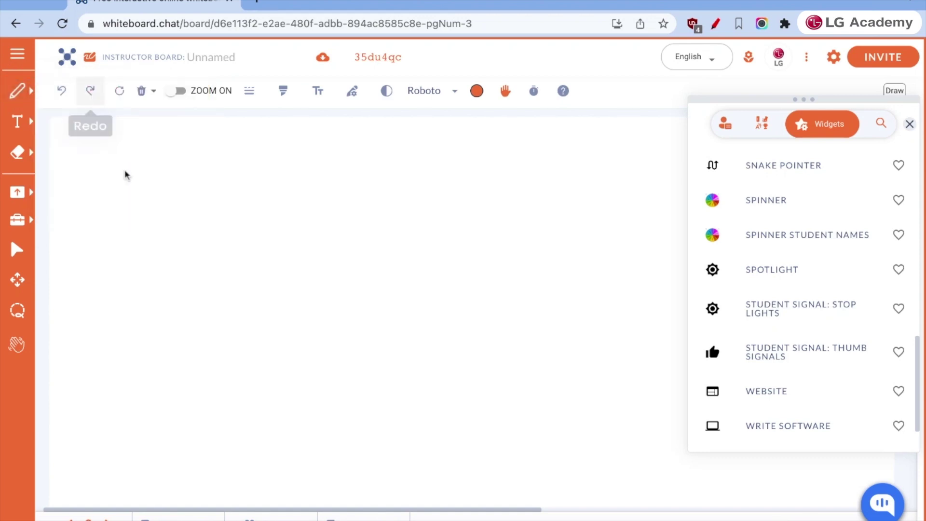
mouse_move(163, 192)
mouse_down()
mouse_move(225, 225)
mouse_move(260, 207)
mouse_move(264, 264)
mouse_up()
drag(290, 226, 294, 265)
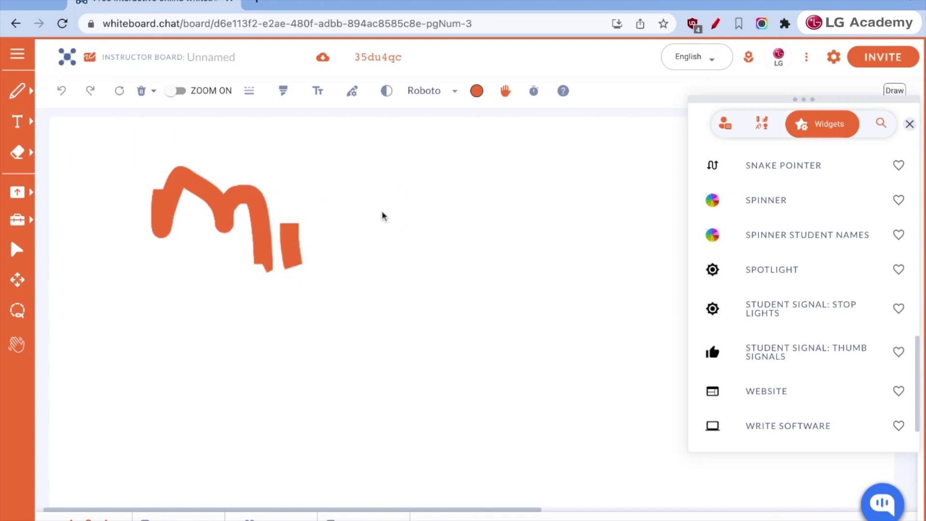
mouse_move(386, 209)
mouse_down()
mouse_move(330, 248)
mouse_move(369, 211)
mouse_move(385, 282)
mouse_up()
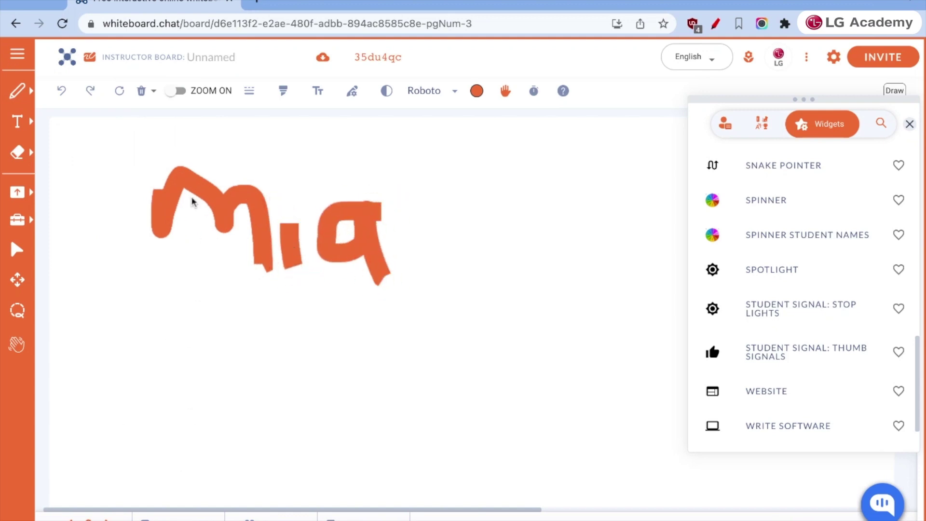
Switch to the instructor grid view with the Widgets palette closed and try to showcase board 2 from its preview.
click(250, 515)
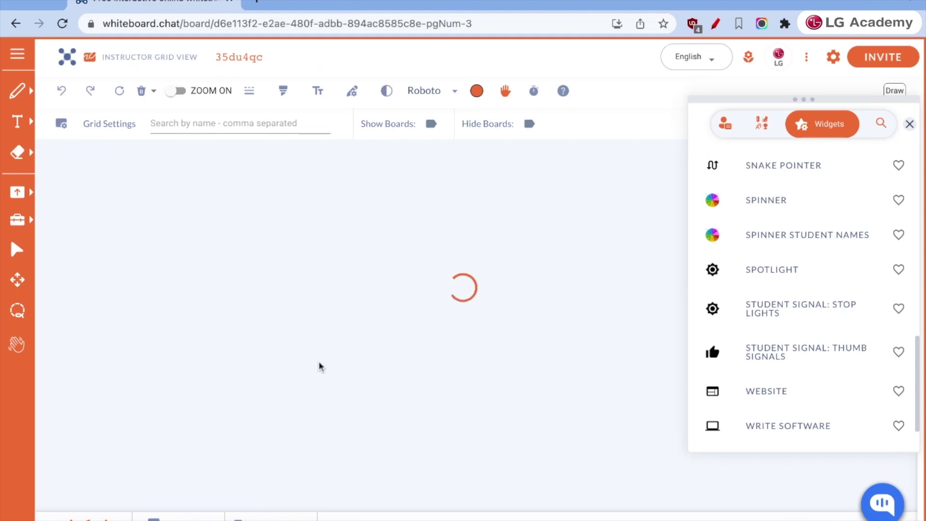
click(909, 124)
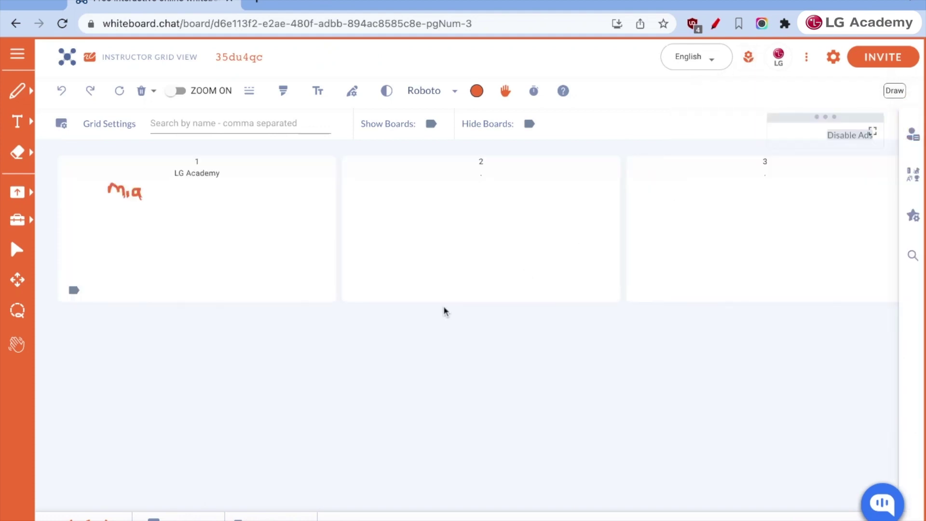
click(460, 241)
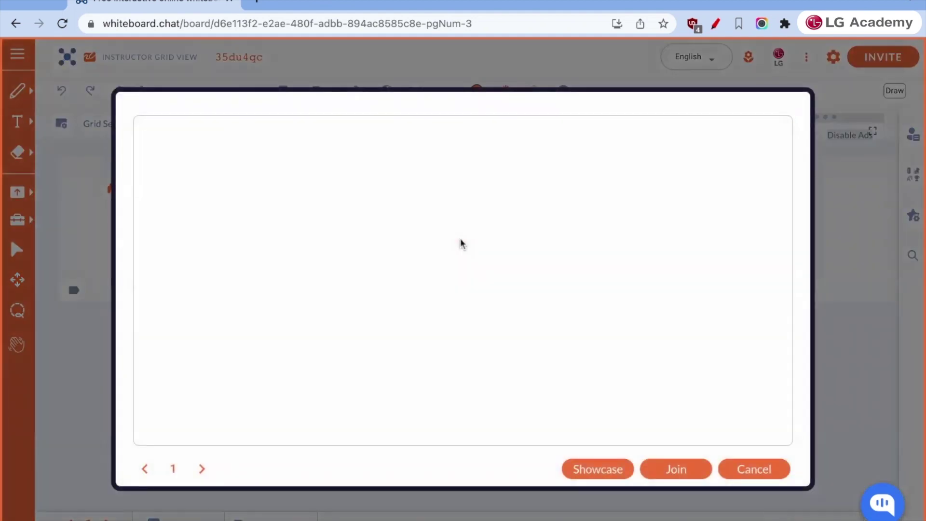
click(614, 475)
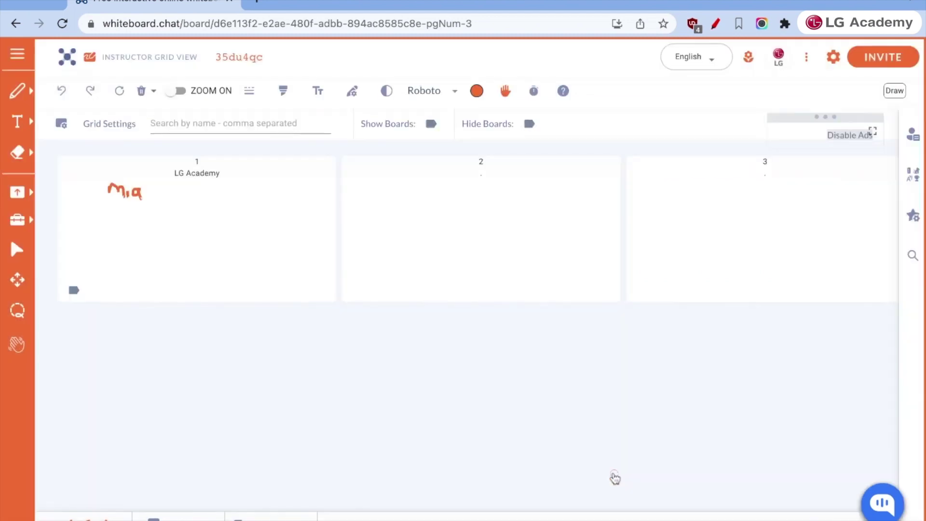
Try to join board 2 from its preview, and reopen the preview of the same board and cancel it.
click(432, 235)
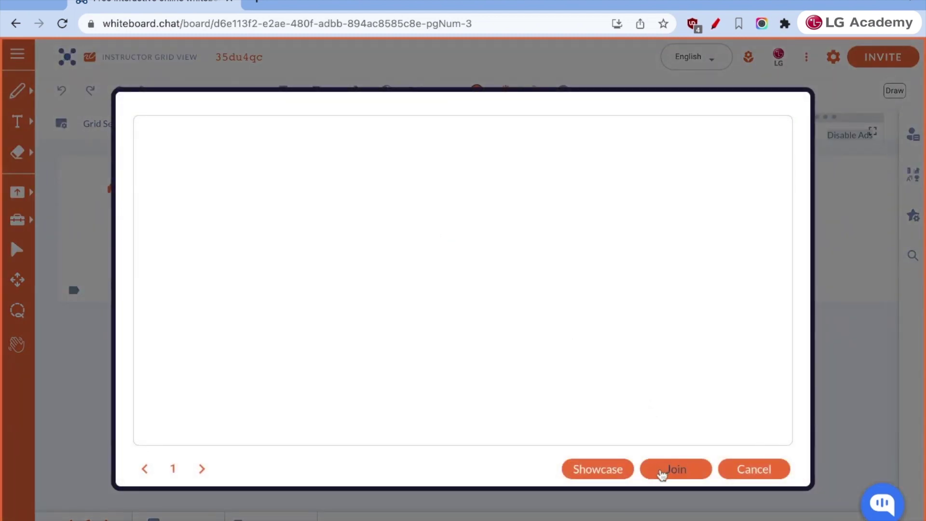
click(674, 473)
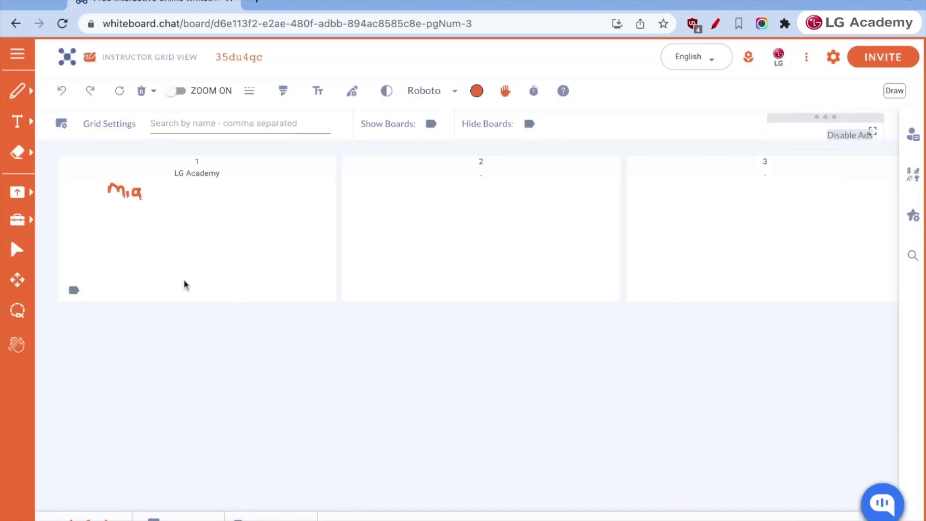
click(440, 268)
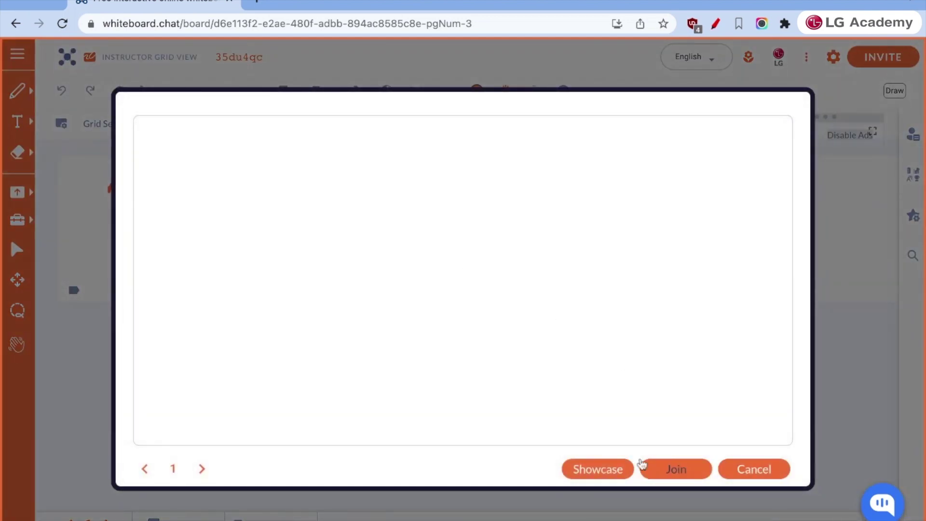
click(738, 471)
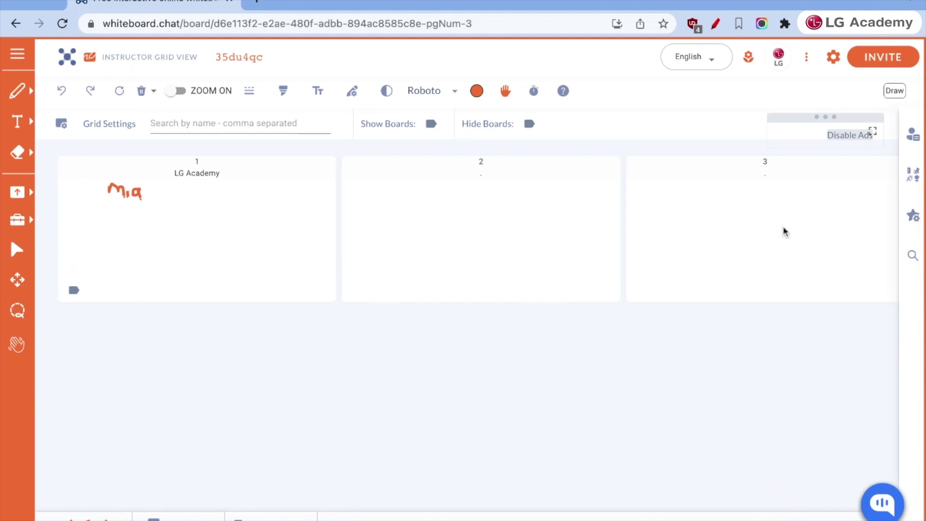